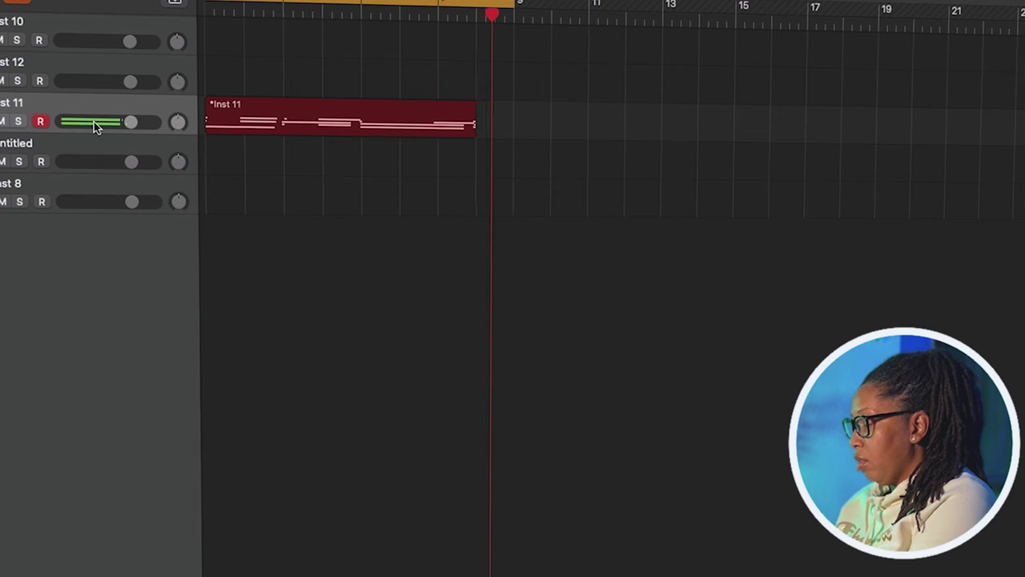
Discard the current take on the Inst 11 track, record a new chord part in its place and play it back.
{"action": "key", "text": "space"}
{"action": "key", "text": "Delete"}
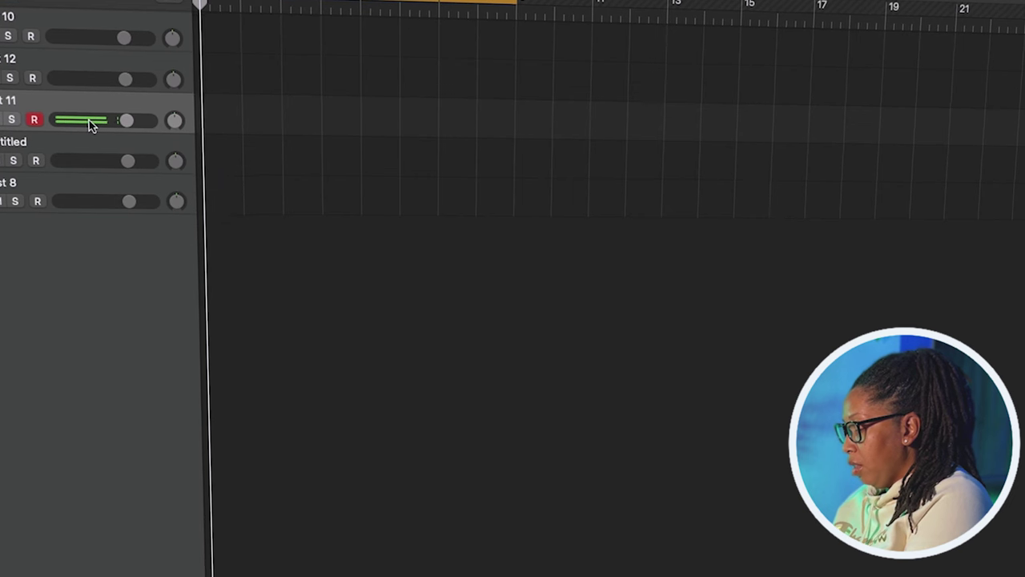
{"action": "key", "text": "r"}
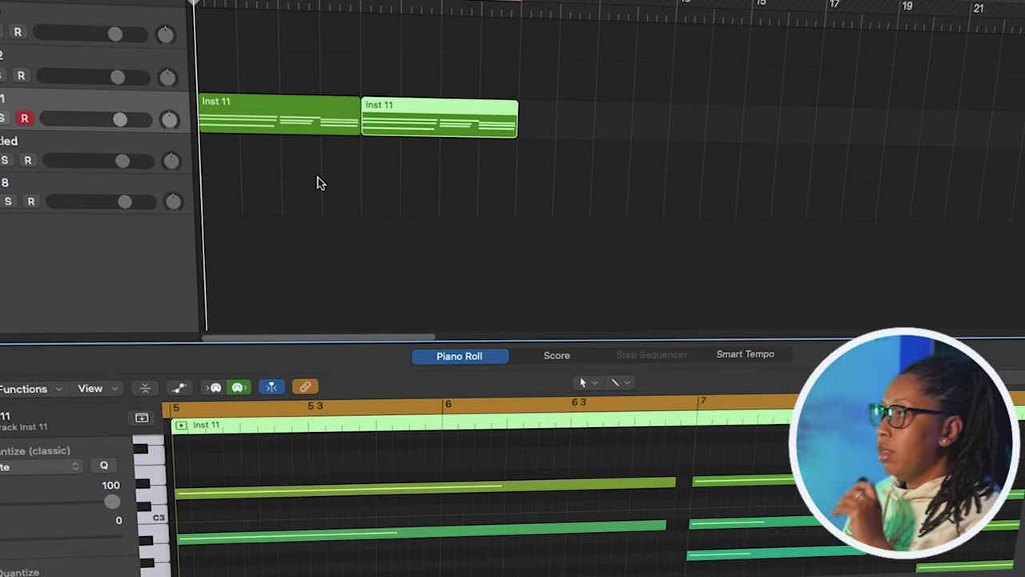
{"action": "key", "text": "space"}
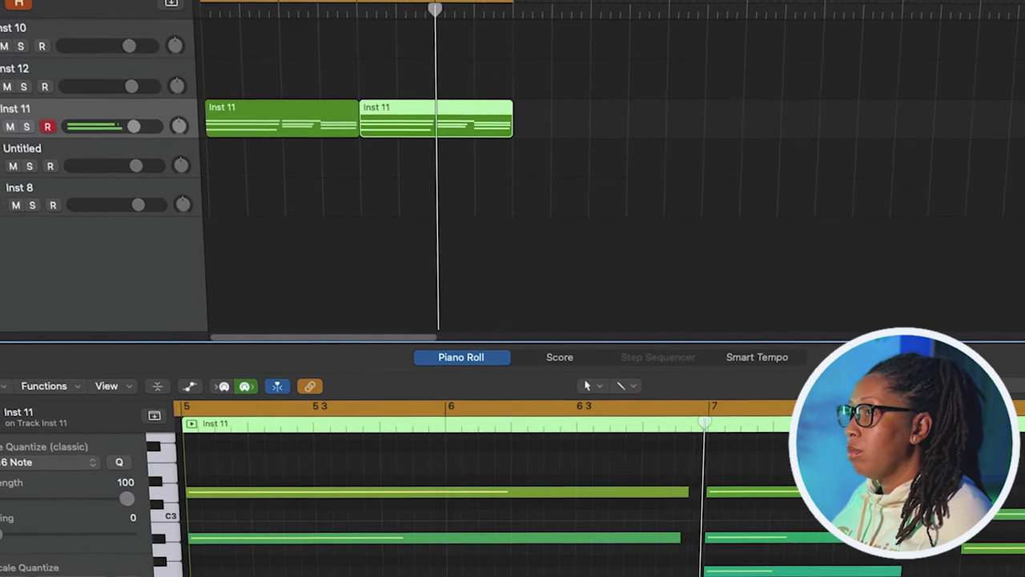
{"action": "key", "text": "space"}
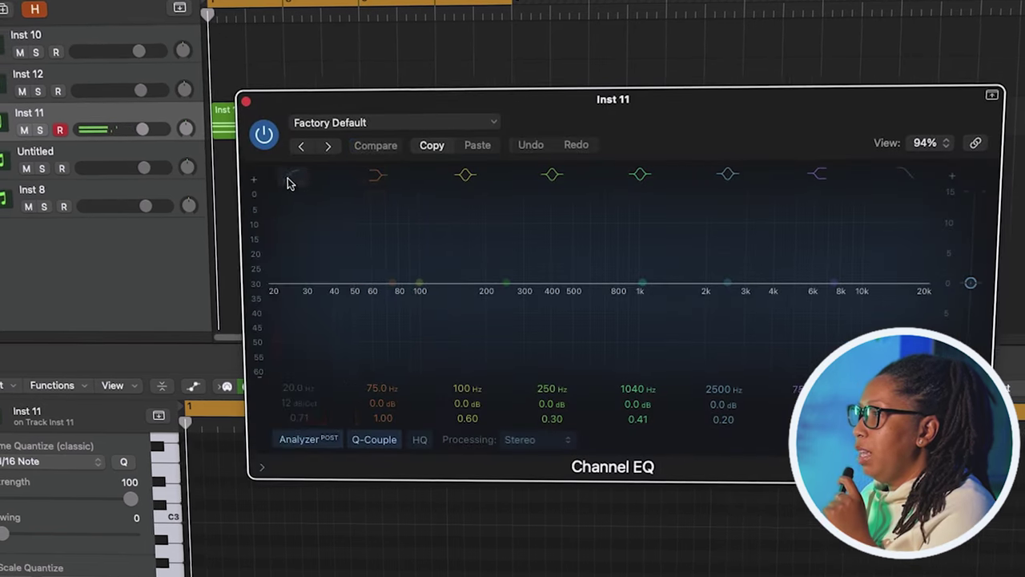
In the Inst 11 Channel EQ, enable a 134 Hz low cut at 48 dB/Oct and cut 1040 Hz by 6.6 dB with Q 0.88.
{"action": "left_click", "coordinate": [293, 176]}
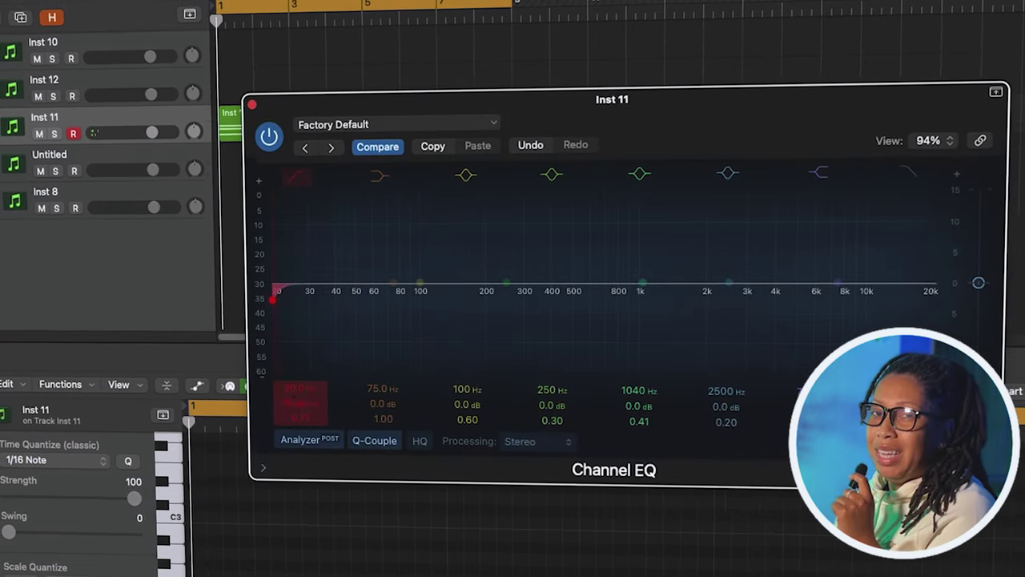
{"action": "left_click_drag", "start_coordinate": [299, 392], "coordinate": [414, 420]}
{"action": "left_click_drag", "start_coordinate": [645, 408], "coordinate": [646, 452]}
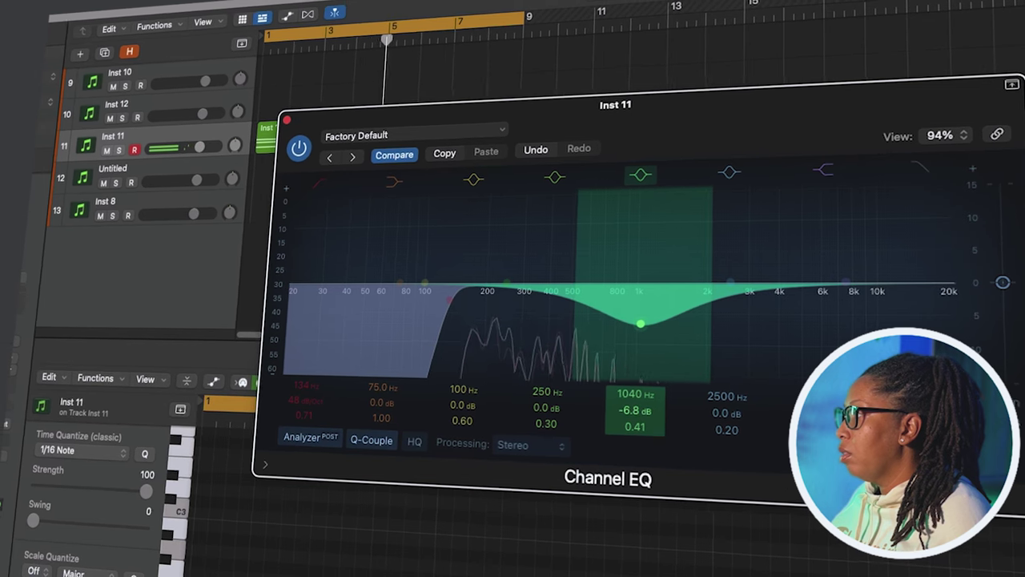
{"action": "left_click_drag", "start_coordinate": [634, 428], "coordinate": [634, 422]}
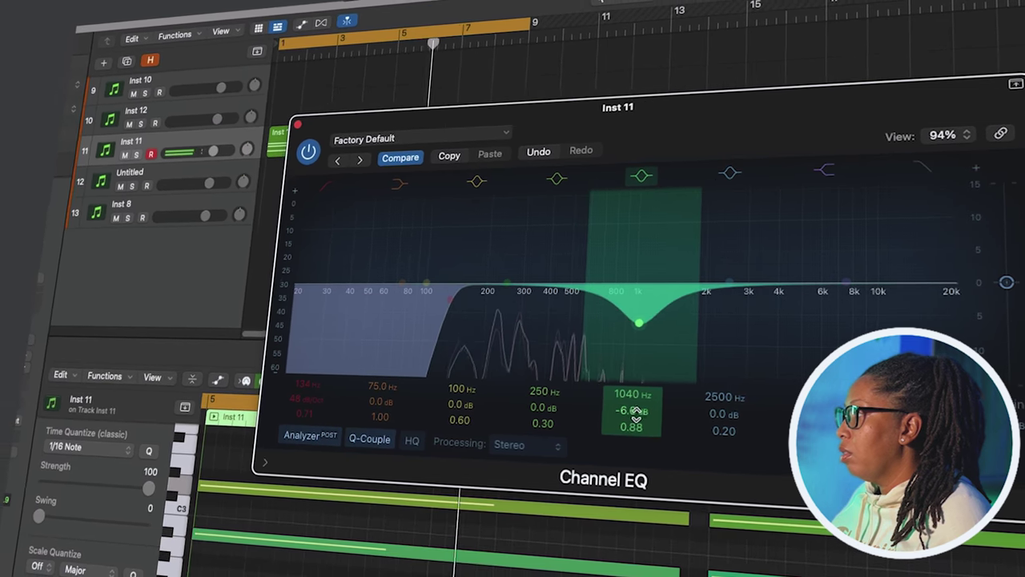
Retune the Channel EQ to a 168 Hz low cut, -1.2 dB at 206 Hz and 0 dB at 1040 Hz, and close it.
{"action": "mouse_move", "coordinate": [465, 407]}
{"action": "left_mouse_down"}
{"action": "mouse_move", "coordinate": [454, 378]}
{"action": "mouse_move", "coordinate": [457, 390]}
{"action": "left_mouse_up"}
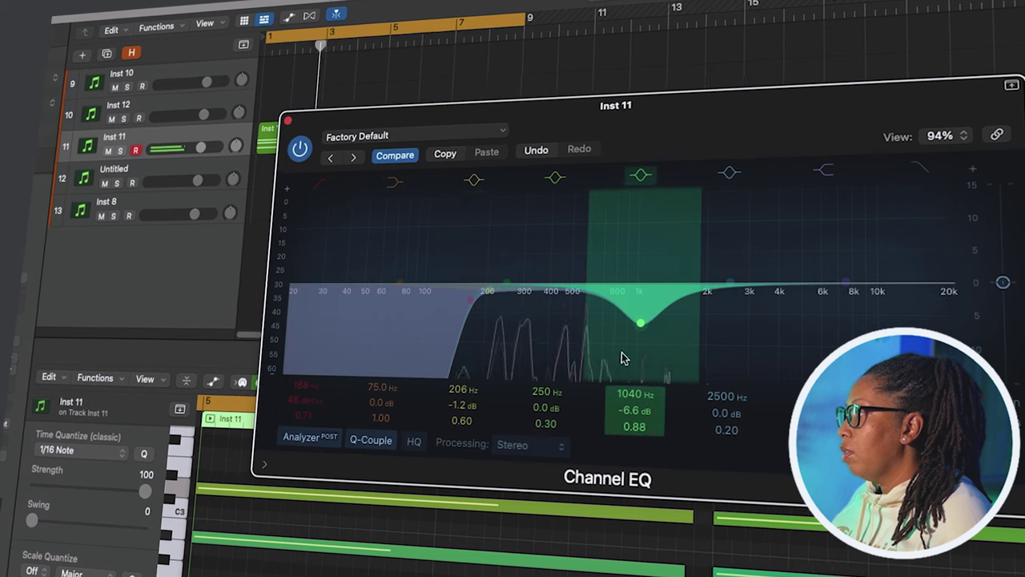
{"action": "left_click", "coordinate": [642, 412], "text": "alt"}
{"action": "left_click", "coordinate": [284, 119]}
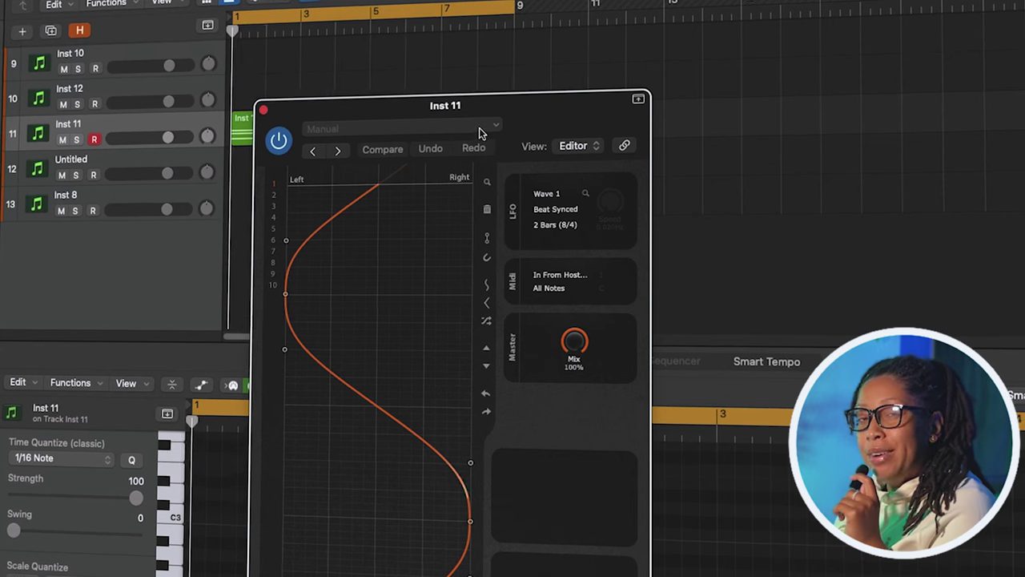
Set the auto-pan LFO on Inst 11 to 1.5 Bars (6/4) with the mix at 35% and close the plug-in.
{"action": "left_click", "coordinate": [555, 224]}
{"action": "left_click", "coordinate": [573, 402]}
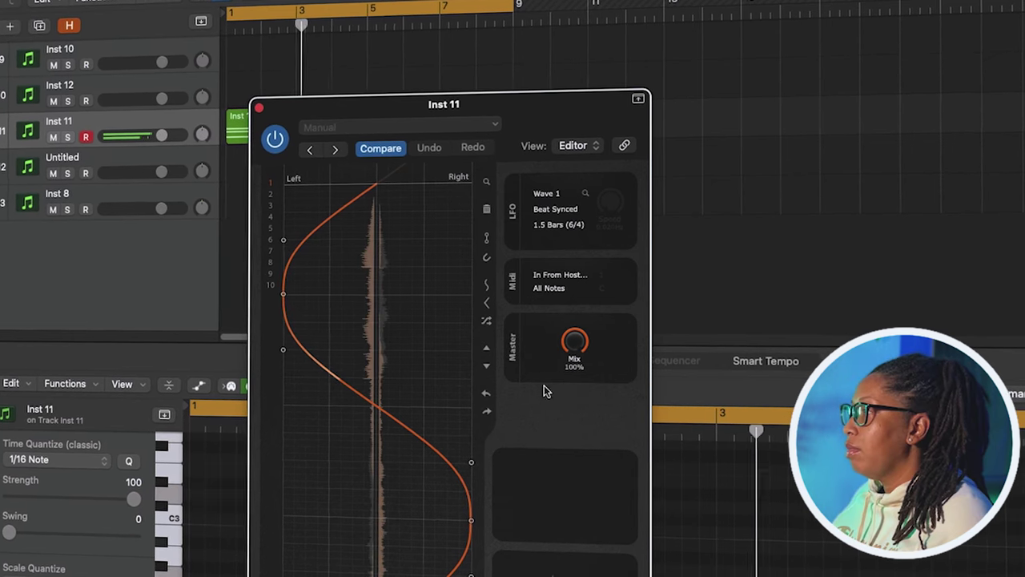
{"action": "left_click_drag", "start_coordinate": [580, 340], "coordinate": [581, 389]}
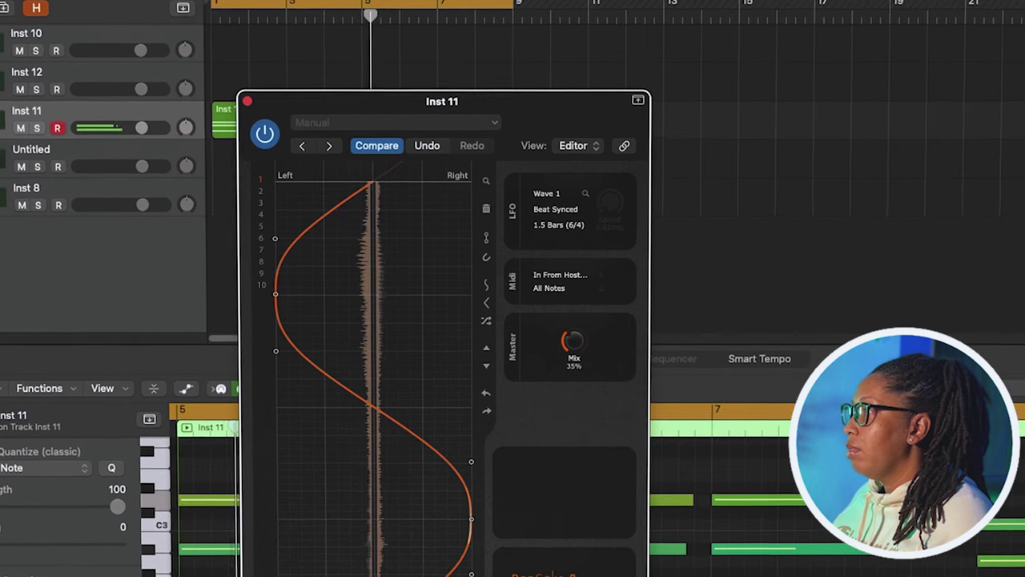
{"action": "left_click", "coordinate": [246, 102]}
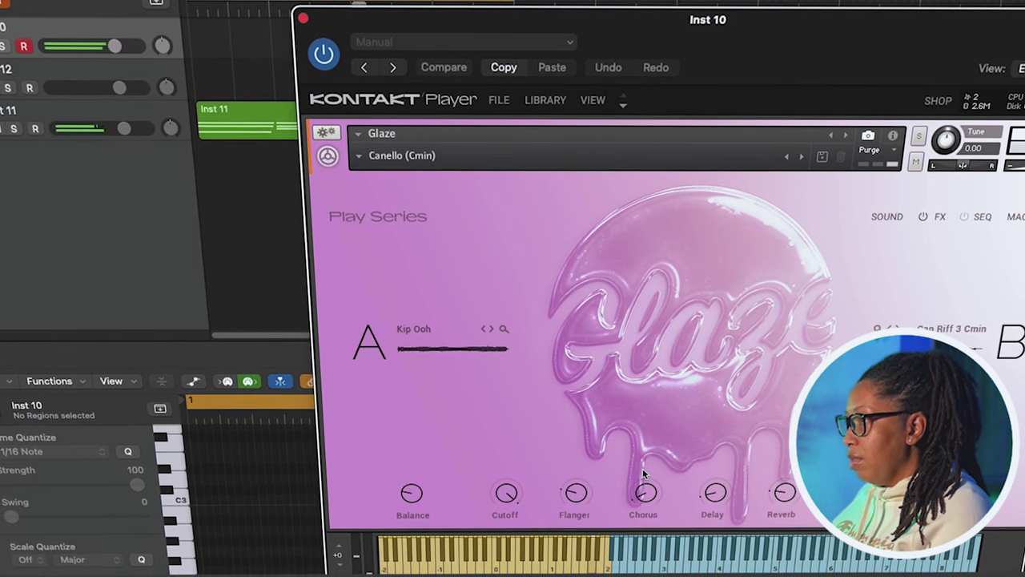
Browse the vocal samples available for slot A of the Glaze instrument on Inst 10.
{"action": "left_click", "coordinate": [472, 349]}
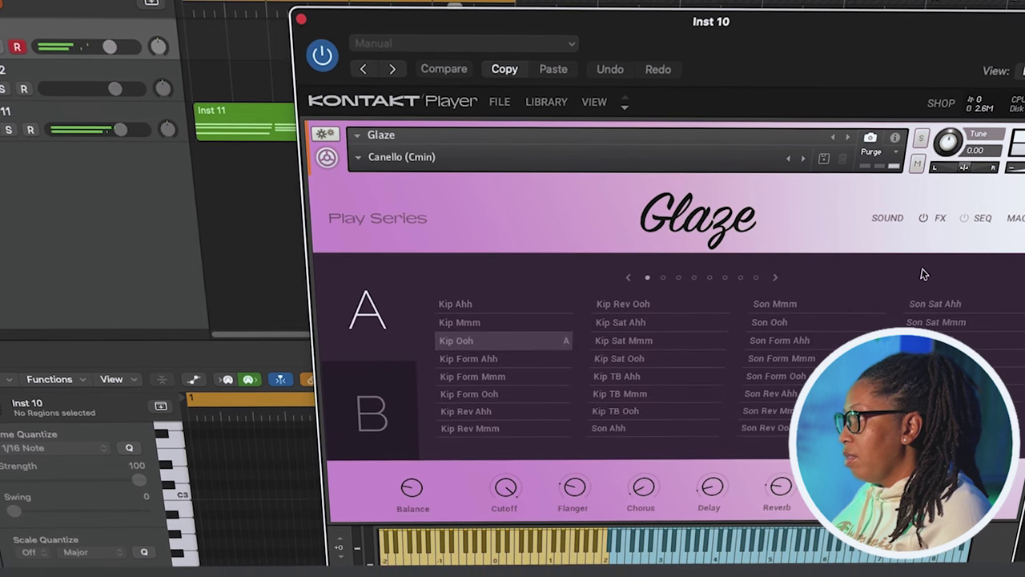
{"action": "left_click", "coordinate": [1021, 276]}
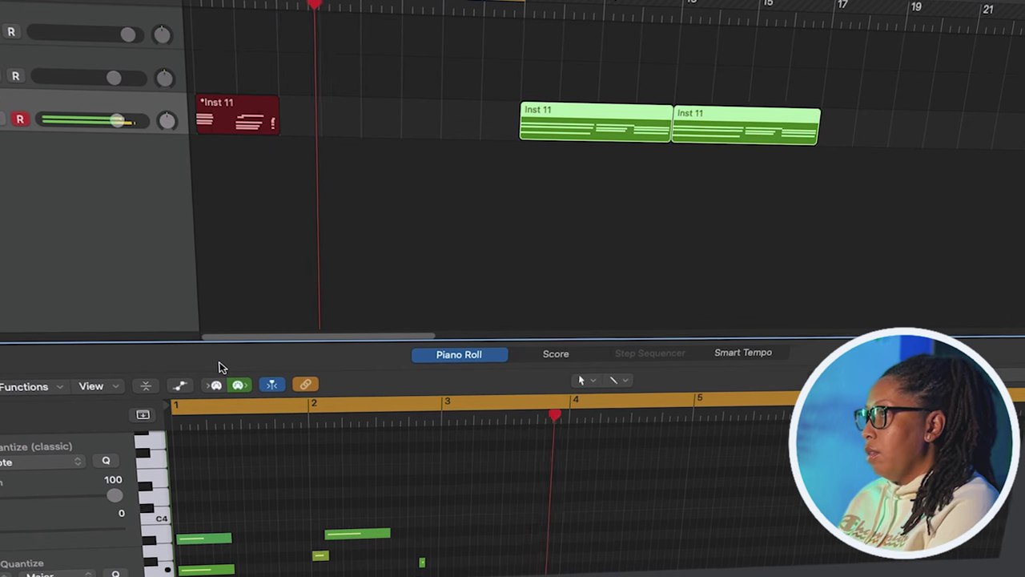
Stop recording, listen to the new take at the start of Inst 11 and delete it.
{"action": "key", "text": "space"}
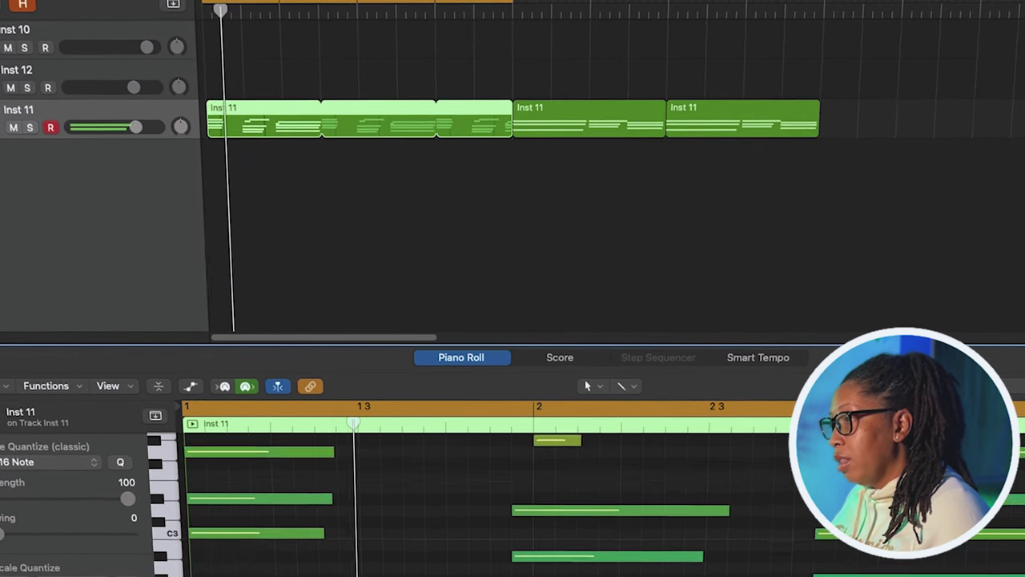
{"action": "key", "text": "space"}
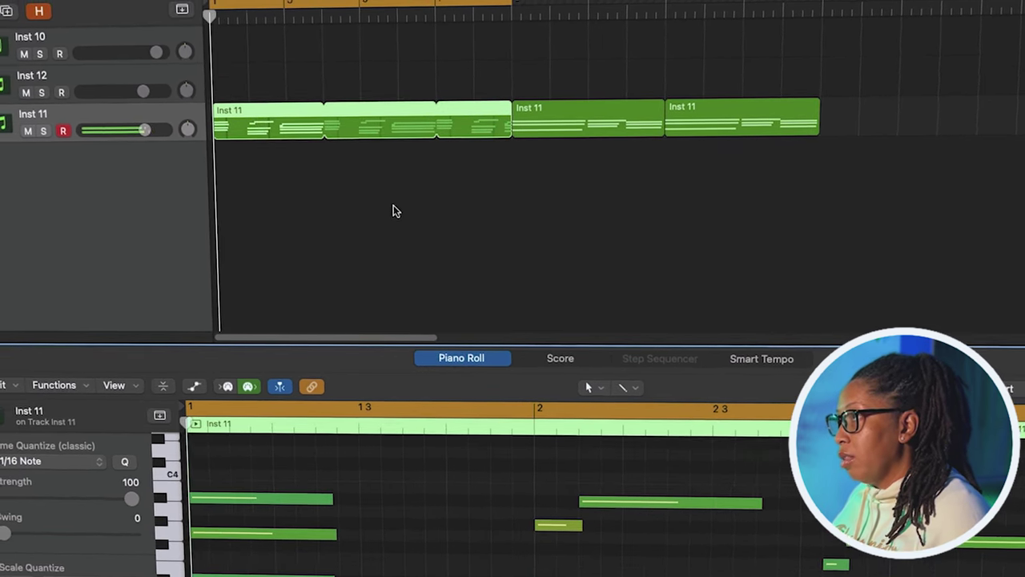
{"action": "left_click", "coordinate": [346, 120]}
{"action": "key", "text": "Delete"}
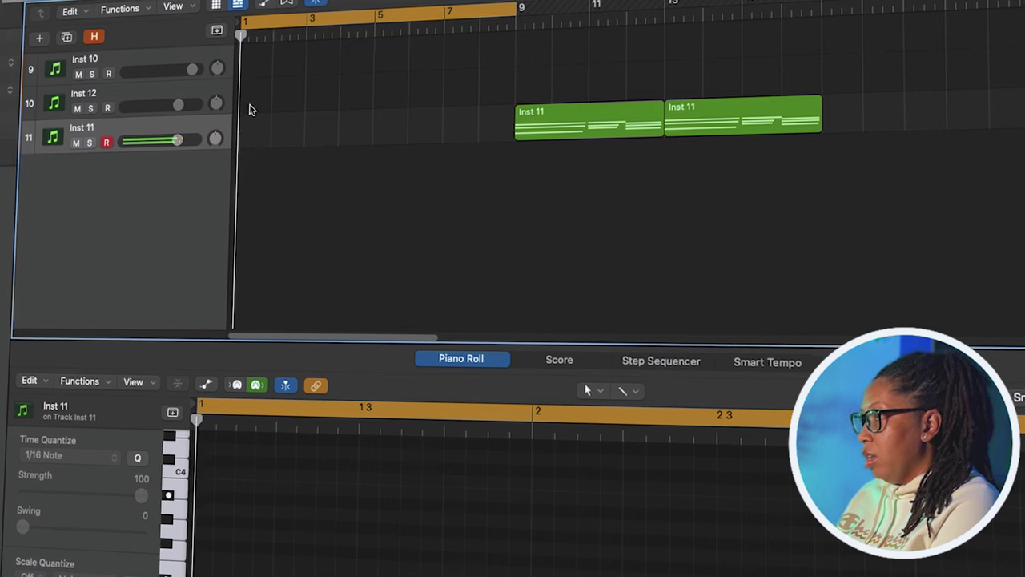
Record a new chord part from bar 1 on Inst 11, select all its notes in the Piano Roll and play it back.
{"action": "key", "text": "r"}
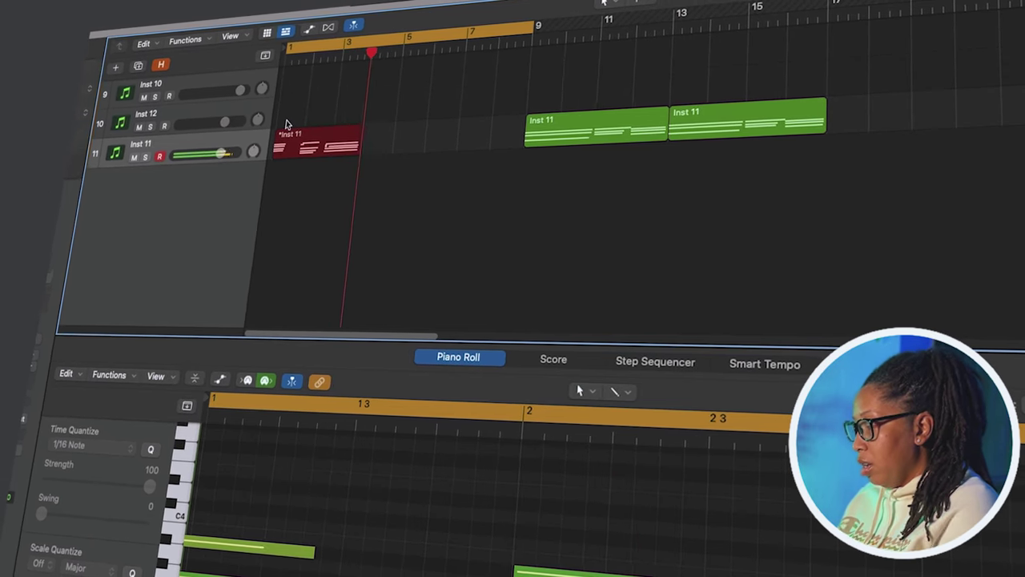
{"action": "key", "text": "space"}
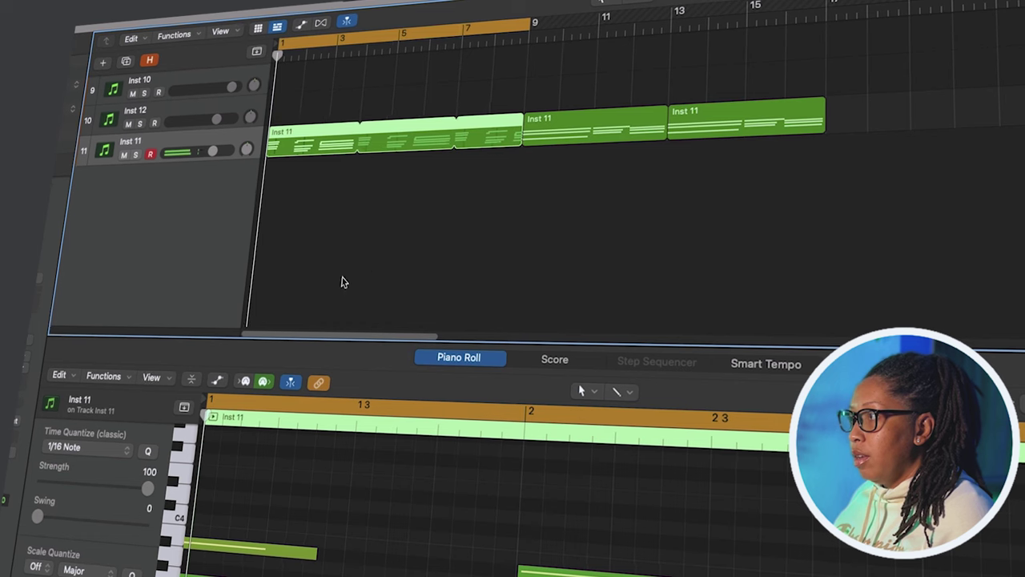
{"action": "left_click", "coordinate": [400, 564]}
{"action": "key", "text": "super+a"}
{"action": "key", "text": "space"}
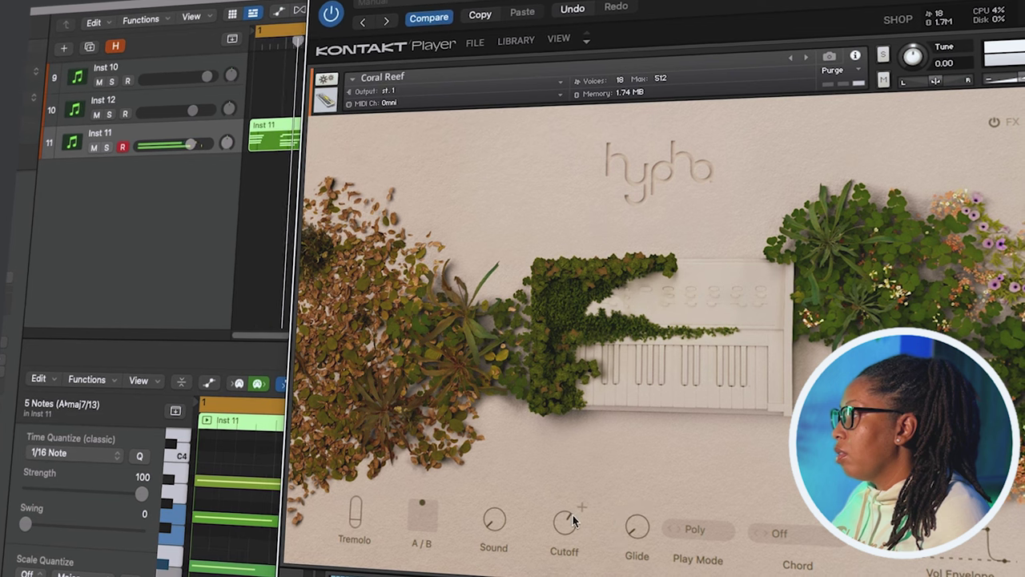
Raise the Sound amount of the Coral Reef preset and audition it with Convolution and Cabinet each bypassed and restored.
{"action": "left_click_drag", "start_coordinate": [495, 520], "coordinate": [499, 478]}
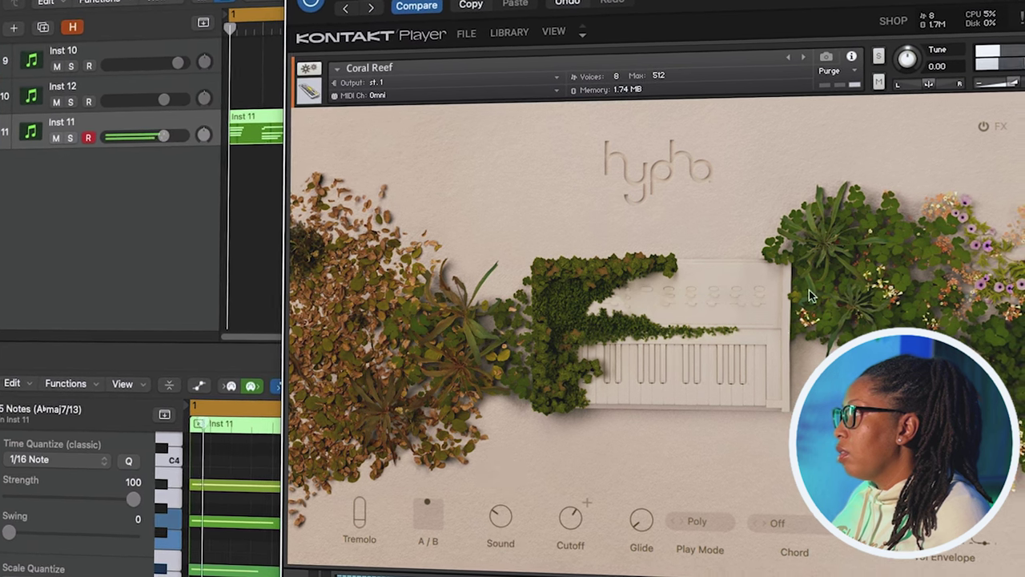
{"action": "left_click", "coordinate": [982, 134]}
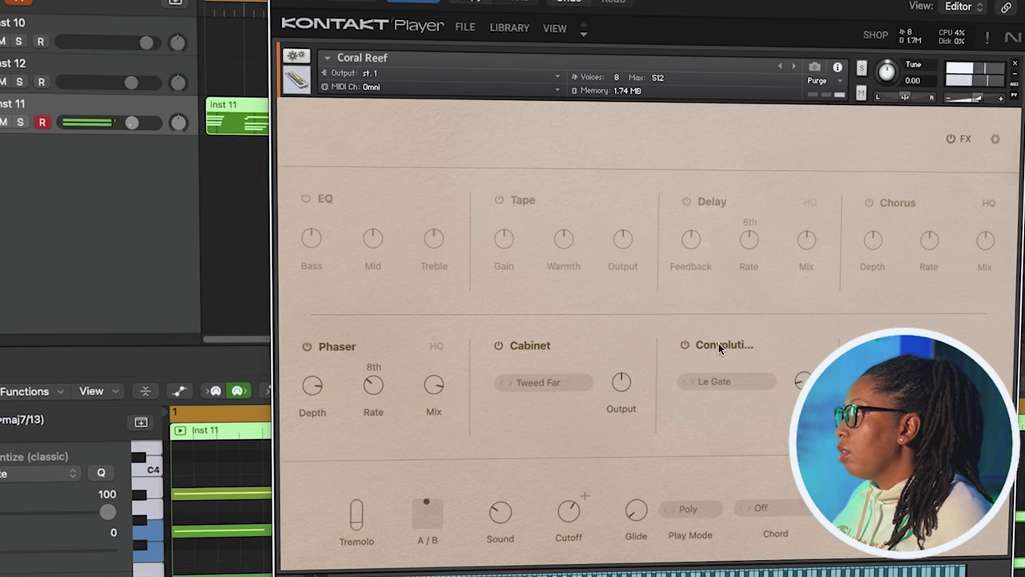
{"action": "left_click", "coordinate": [685, 344]}
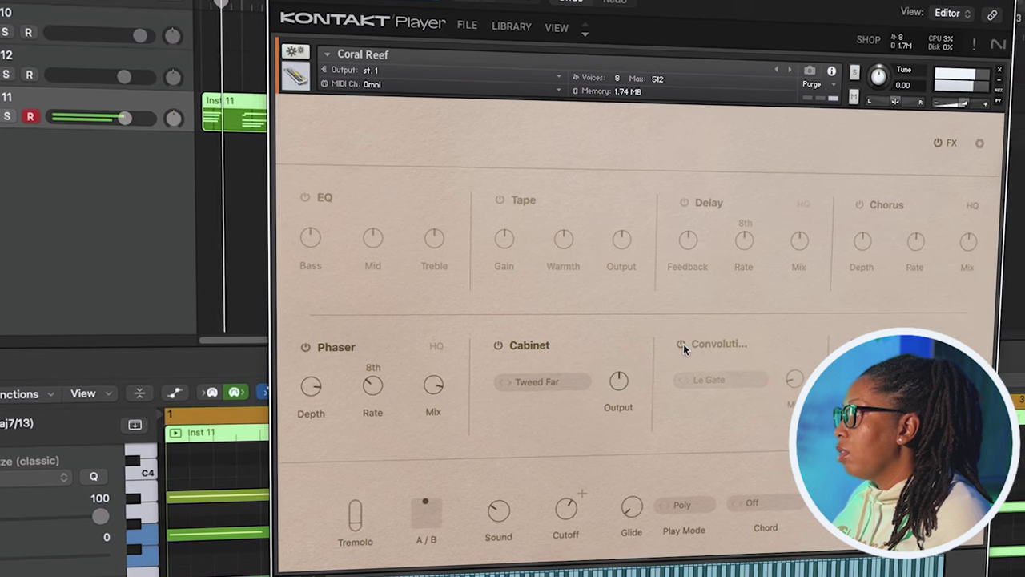
{"action": "left_click", "coordinate": [682, 344]}
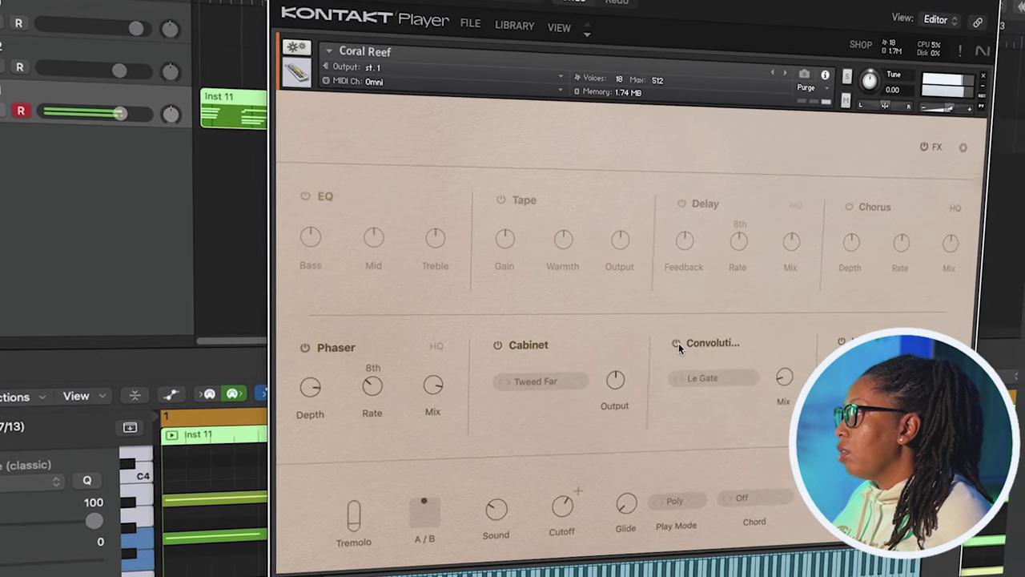
{"action": "left_click", "coordinate": [497, 345]}
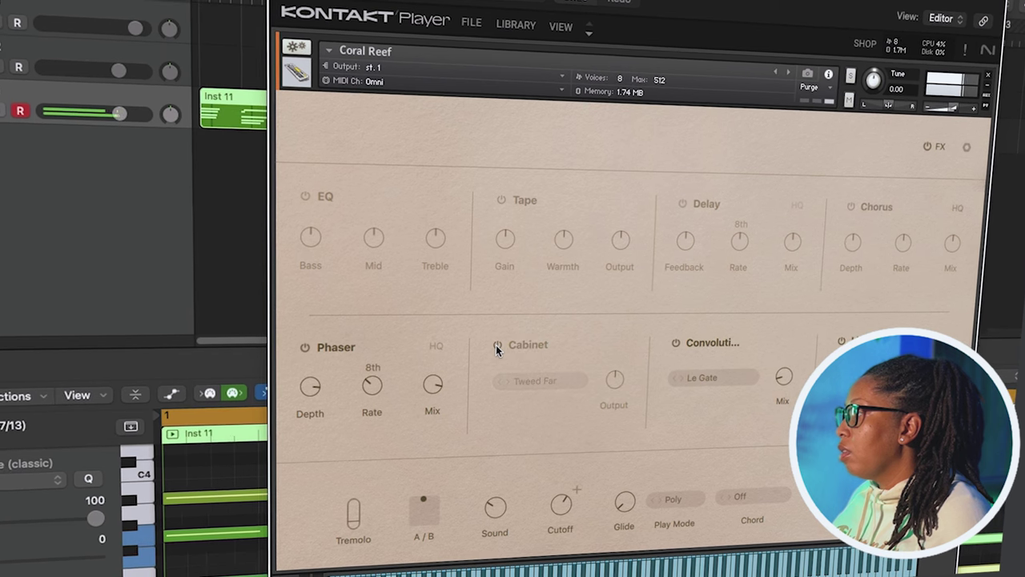
{"action": "left_click", "coordinate": [497, 345]}
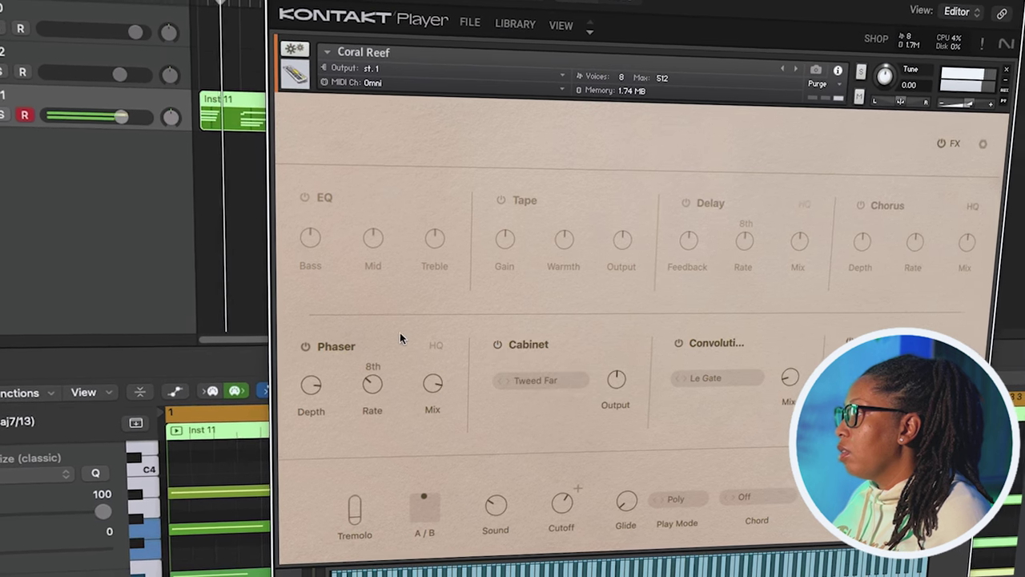
Audition the Inception and Intervals presets, settle on A Day in Solitude for Inst 11 and close the instrument window.
{"action": "left_click", "coordinate": [797, 69]}
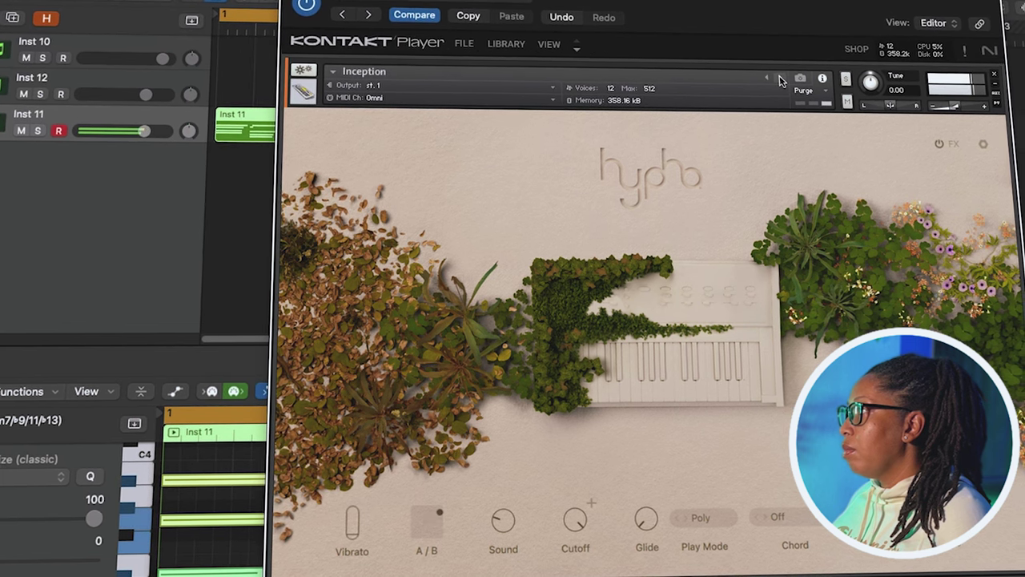
{"action": "left_click", "coordinate": [781, 80]}
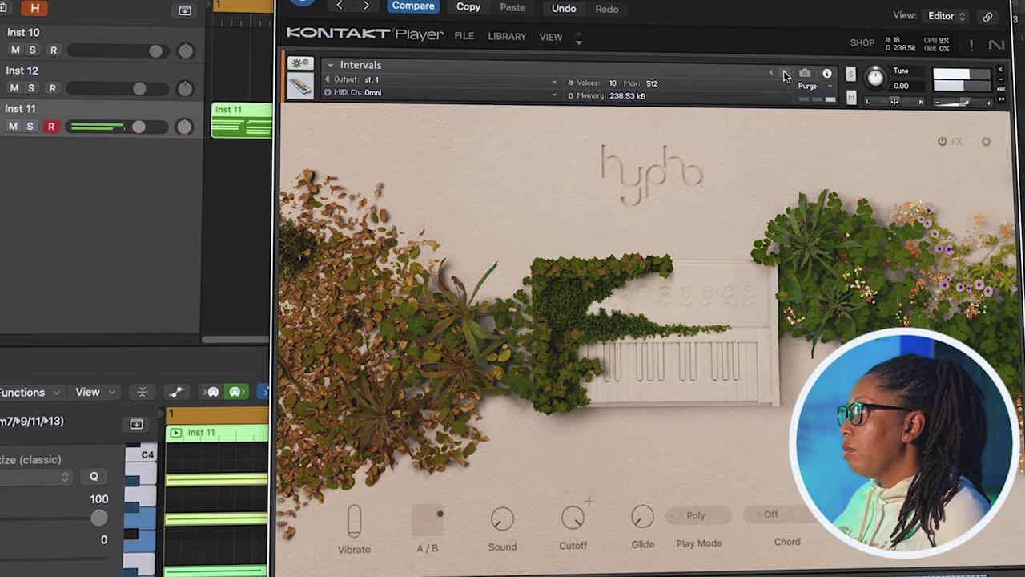
{"action": "left_click", "coordinate": [785, 74]}
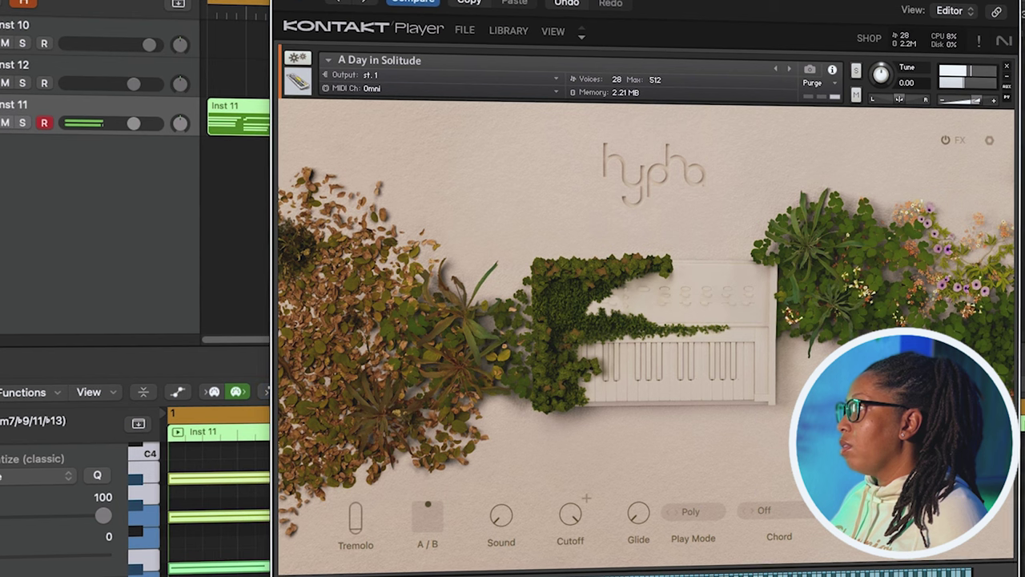
{"action": "left_click", "coordinate": [283, 1]}
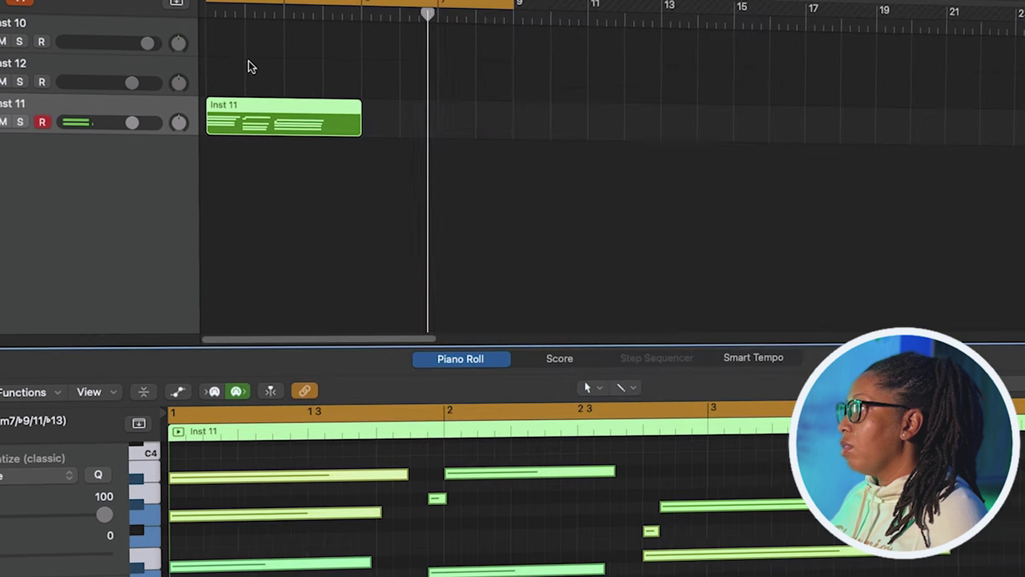
Repeat the Inst 11 region once from bar 5 and play the part from the start.
{"action": "key", "text": "super+r"}
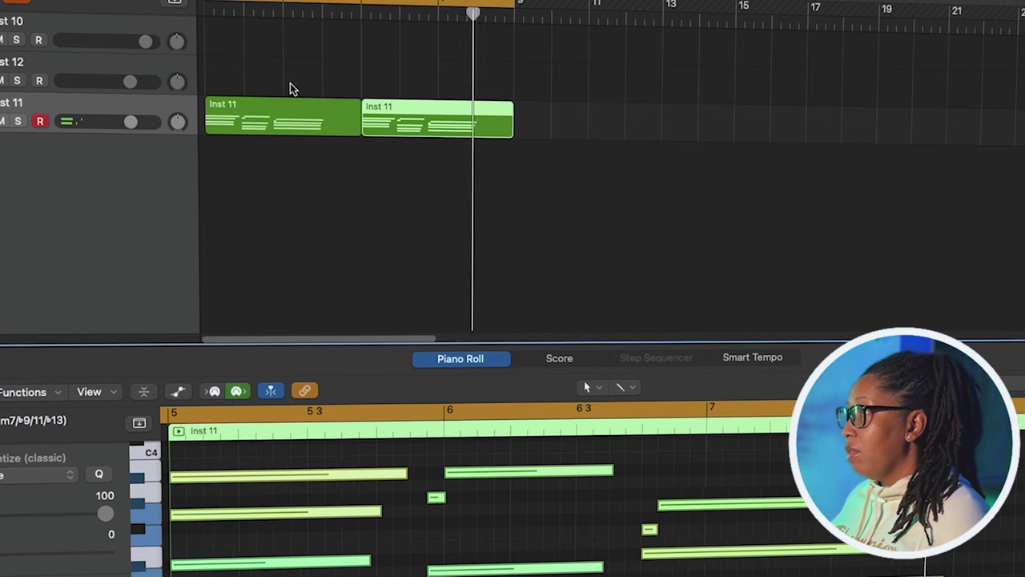
{"action": "key", "text": "space"}
{"action": "key", "text": "space"}
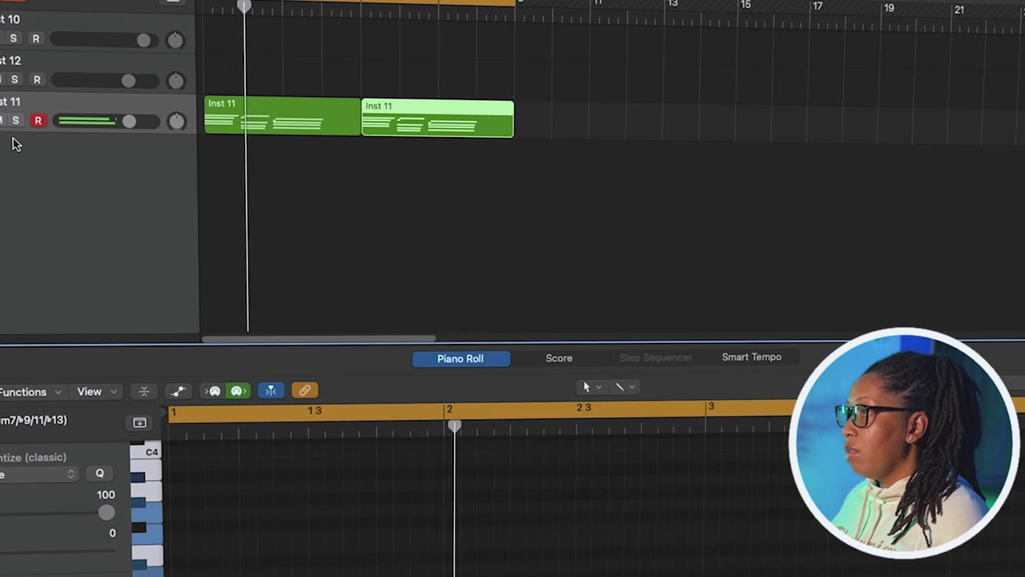
Bring up the Inst 11 Channel EQ, enable its high cut and lower the cutoff to about 2.7 kHz.
{"action": "key", "text": "v"}
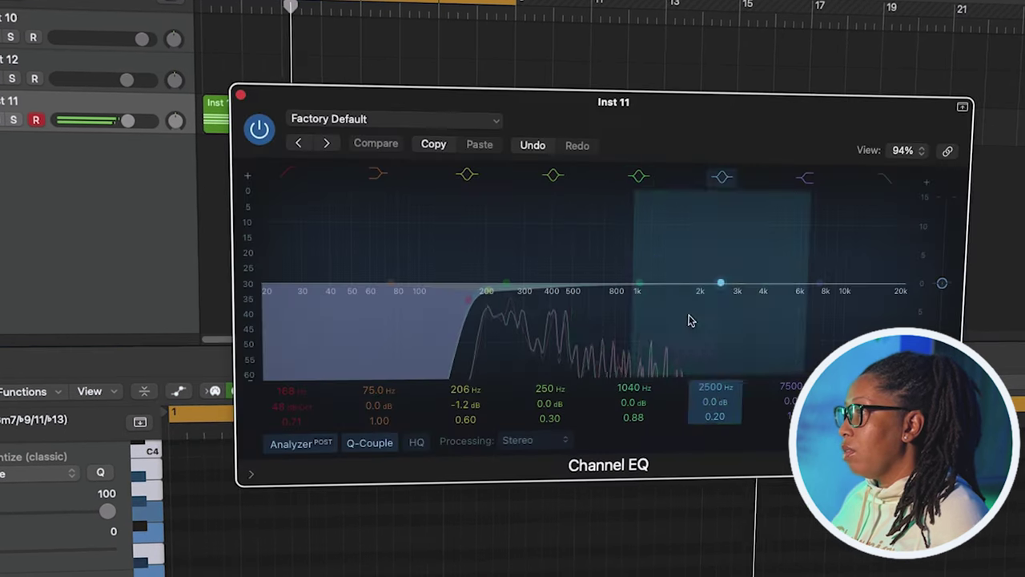
{"action": "left_click", "coordinate": [885, 177]}
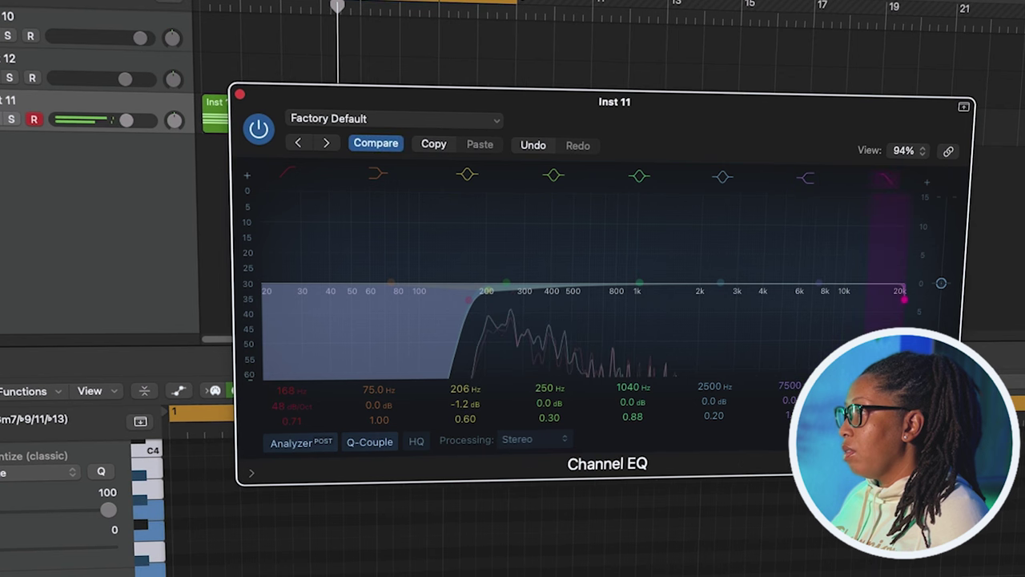
{"action": "left_click_drag", "start_coordinate": [901, 284], "coordinate": [748, 299]}
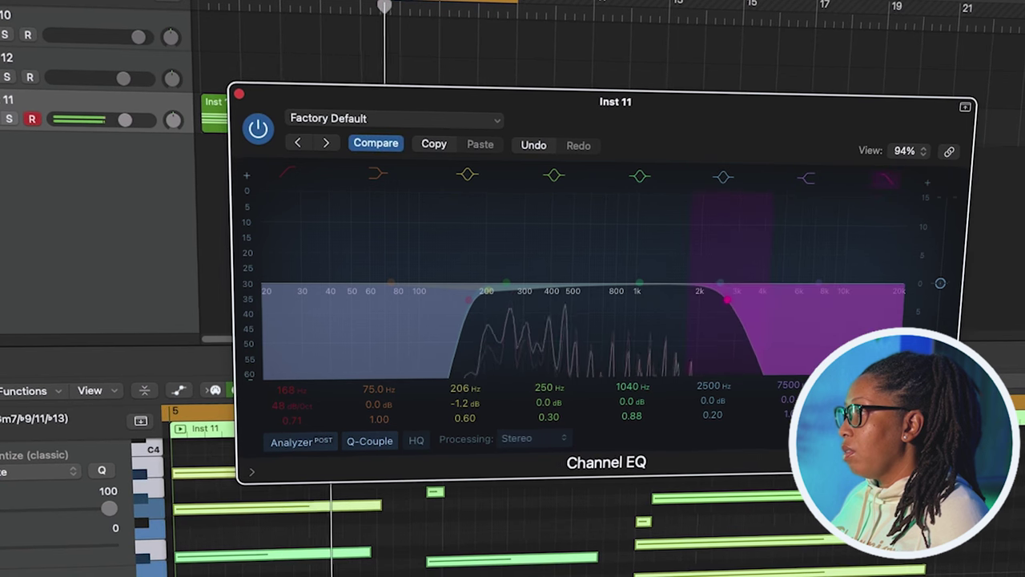
Close the Inst 11 Channel EQ and lower the Inst 11 track volume slightly.
{"action": "left_click", "coordinate": [239, 95]}
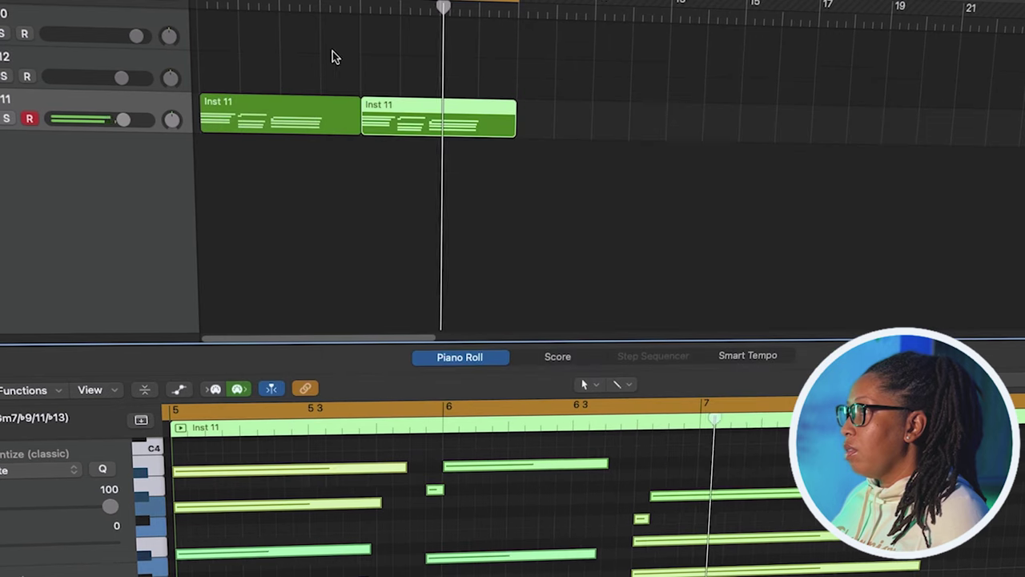
{"action": "left_click", "coordinate": [124, 120]}
{"action": "left_click_drag", "start_coordinate": [124, 120], "coordinate": [114, 121]}
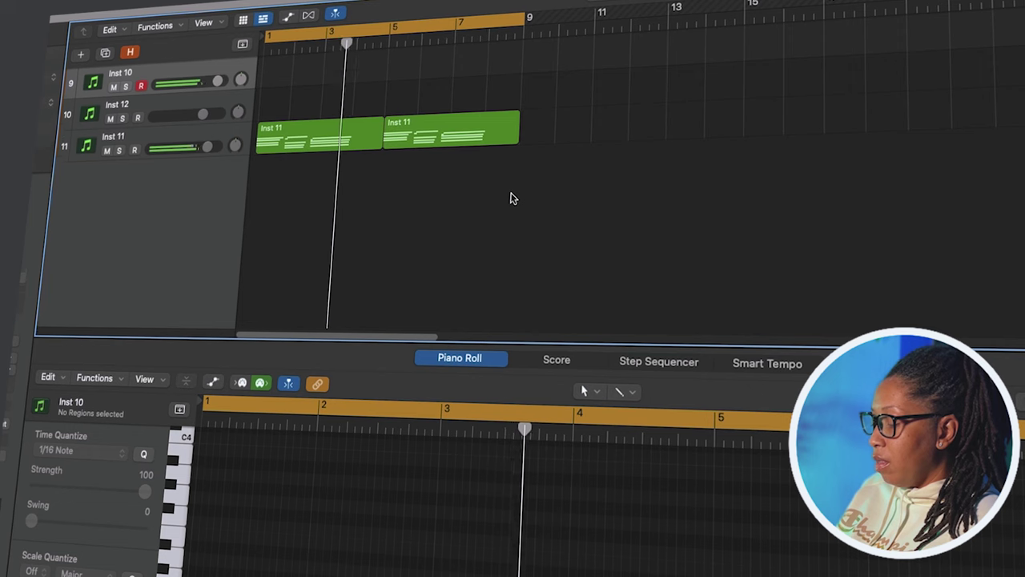
Record the Inst 10 part from the start across the eight-bar cycle and stop the transport.
{"action": "key", "text": "Return"}
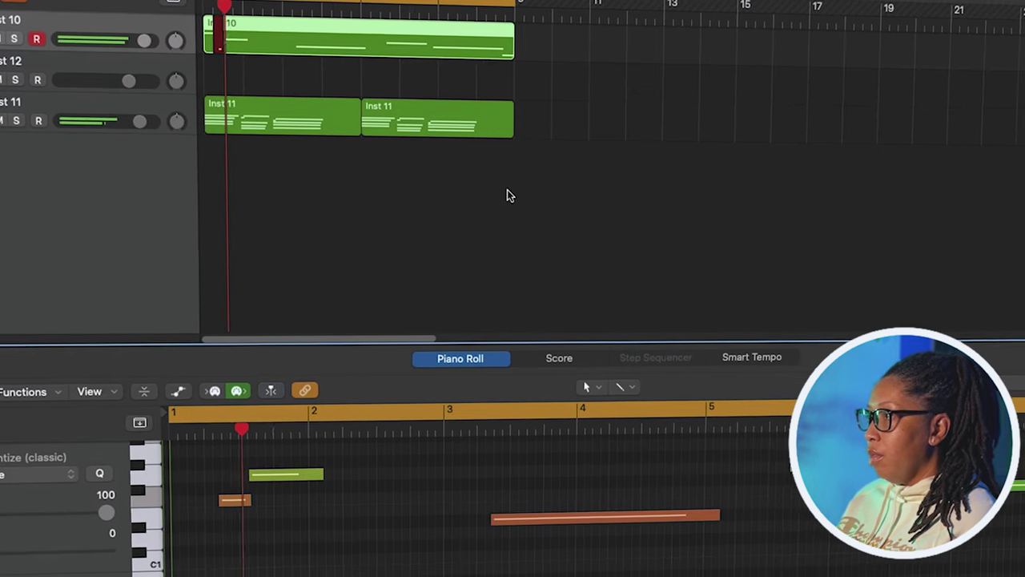
{"action": "key", "text": "space"}
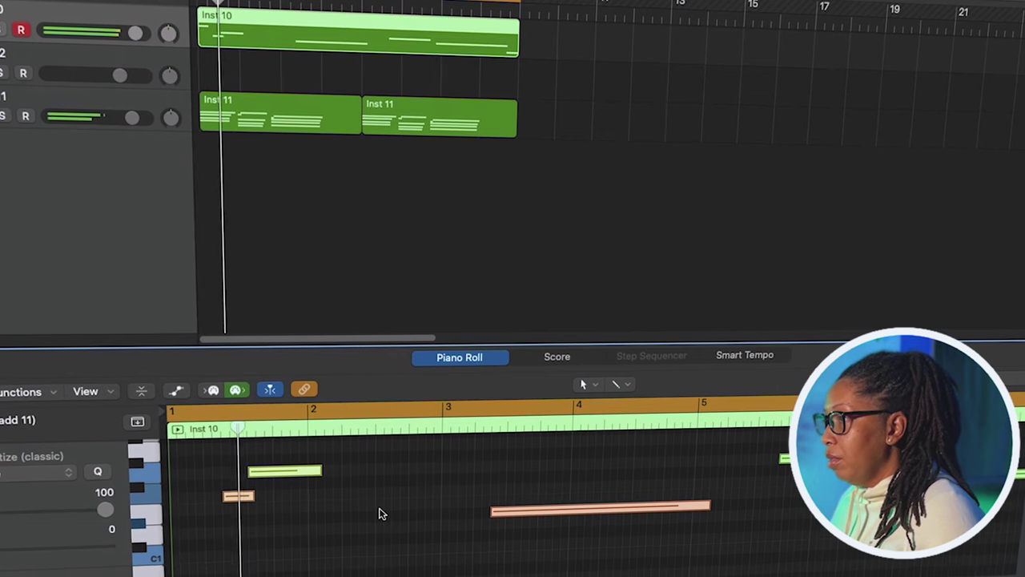
Adjust the opening Inst 10 notes in the Piano Roll, shortening the first C2 note and shifting the two bar 1 notes below it.
{"action": "scroll", "coordinate": [381, 521], "scroll_direction": "up", "scroll_amount": 4}
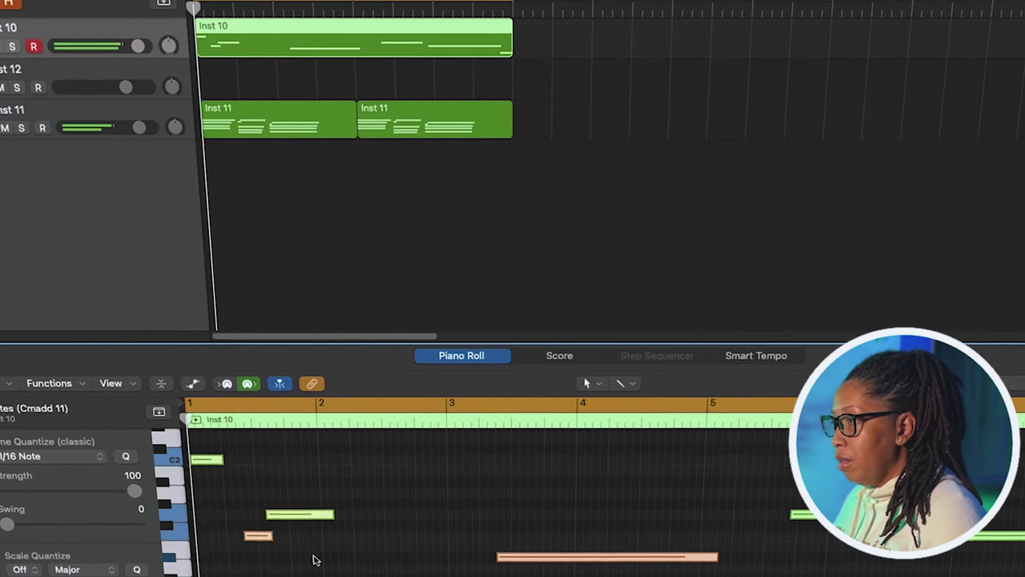
{"action": "left_click_drag", "start_coordinate": [248, 535], "coordinate": [245, 534]}
{"action": "key", "text": "Return"}
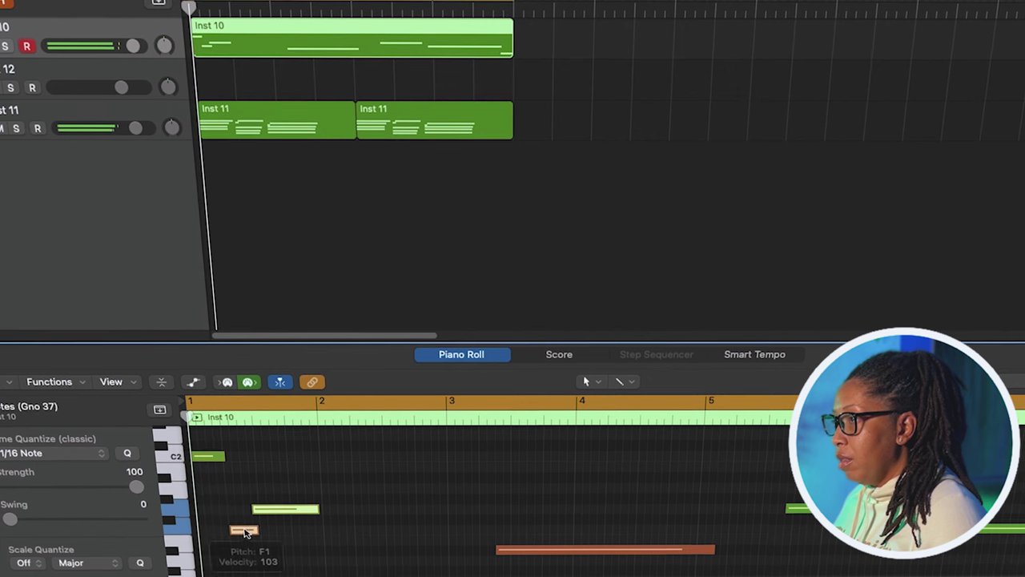
{"action": "left_click_drag", "start_coordinate": [224, 461], "coordinate": [218, 462]}
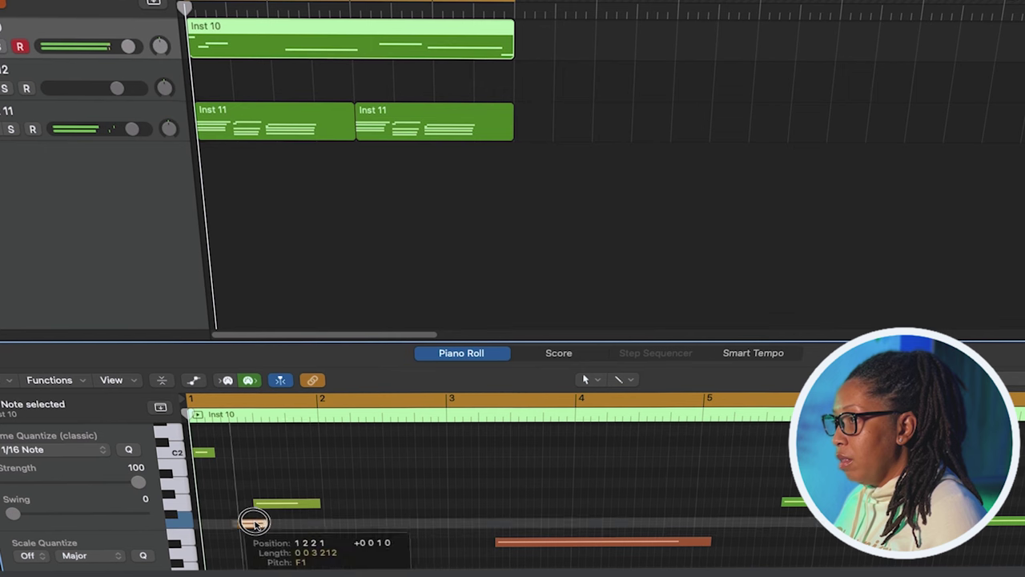
{"action": "left_click_drag", "start_coordinate": [265, 501], "coordinate": [276, 503]}
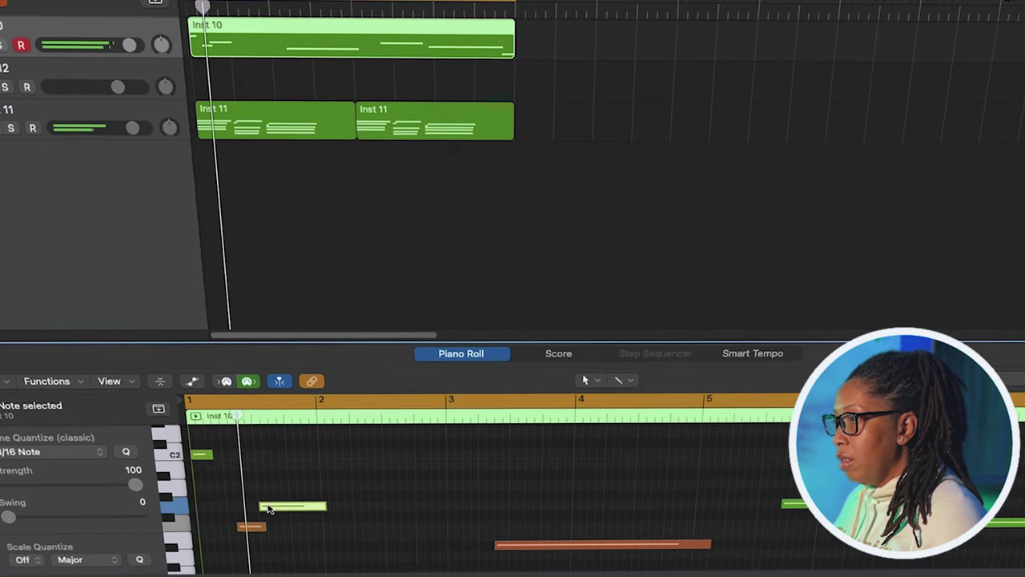
{"action": "left_click_drag", "start_coordinate": [209, 457], "coordinate": [213, 463]}
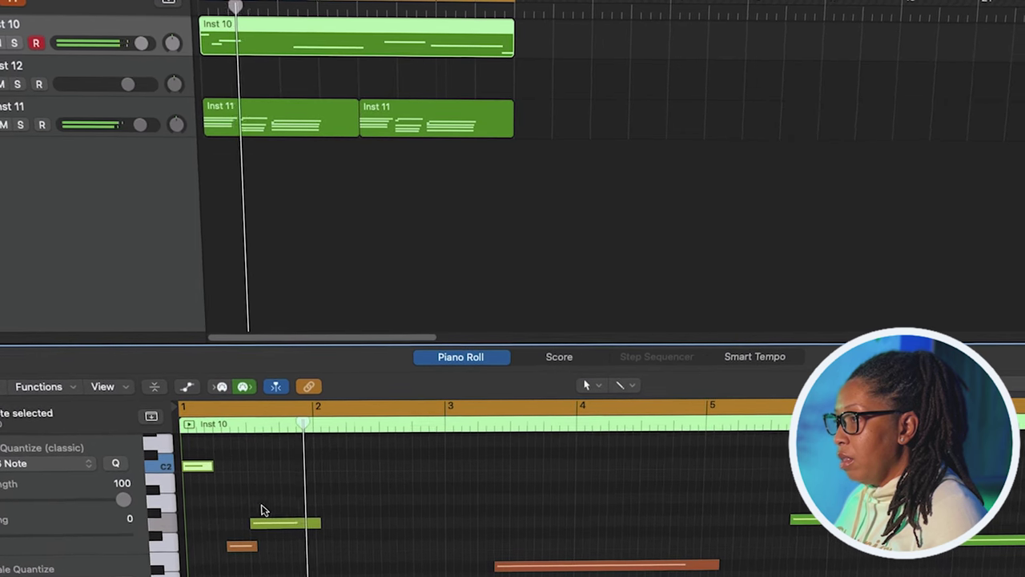
{"action": "left_click_drag", "start_coordinate": [254, 545], "coordinate": [245, 551]}
{"action": "left_click_drag", "start_coordinate": [317, 528], "coordinate": [310, 535]}
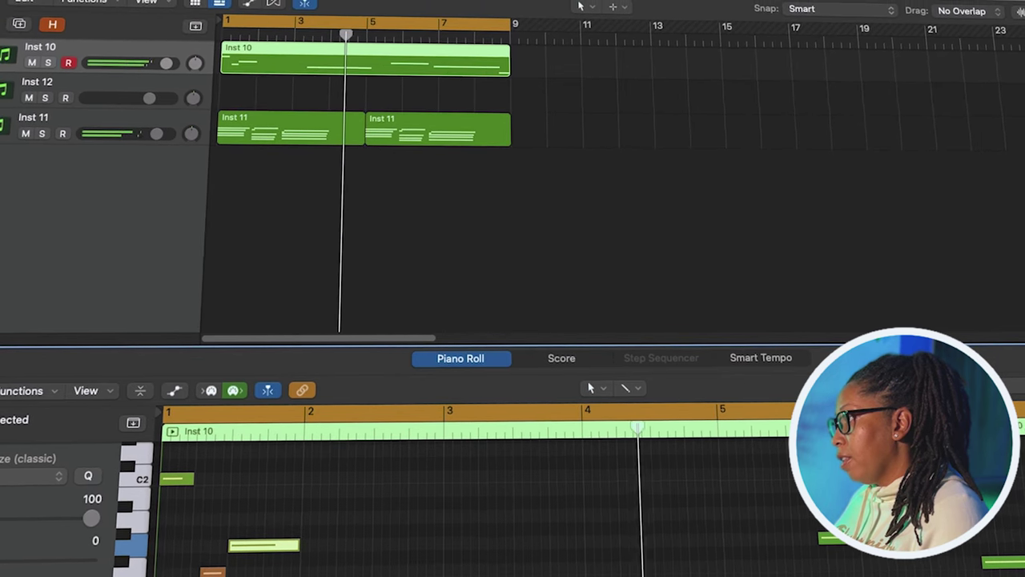
Review the Inst 10 part from the start, move the note before bar 6 back to bar 5 and replay that passage.
{"action": "key", "text": "space"}
{"action": "left_click", "coordinate": [516, 575]}
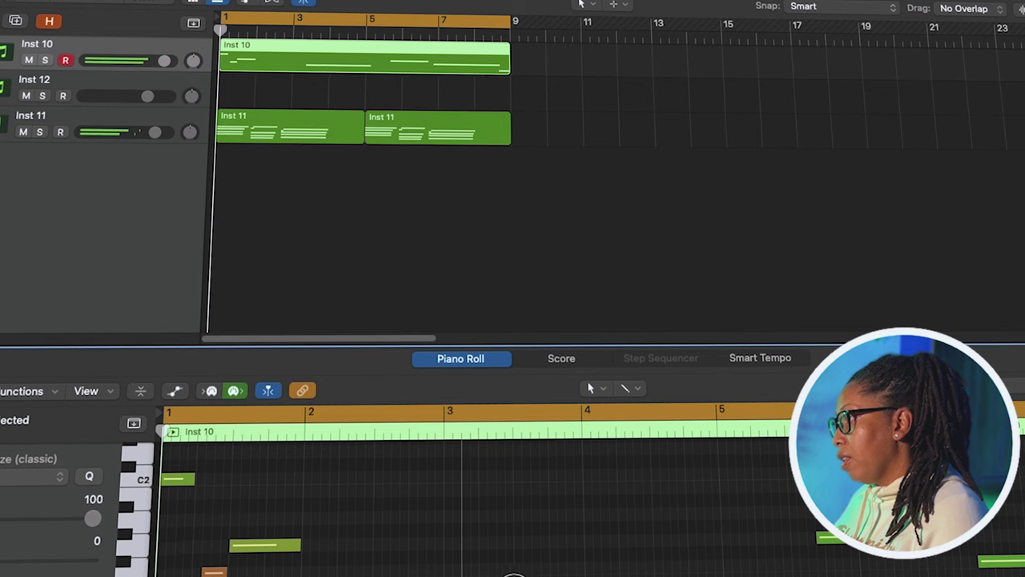
{"action": "key", "text": "space"}
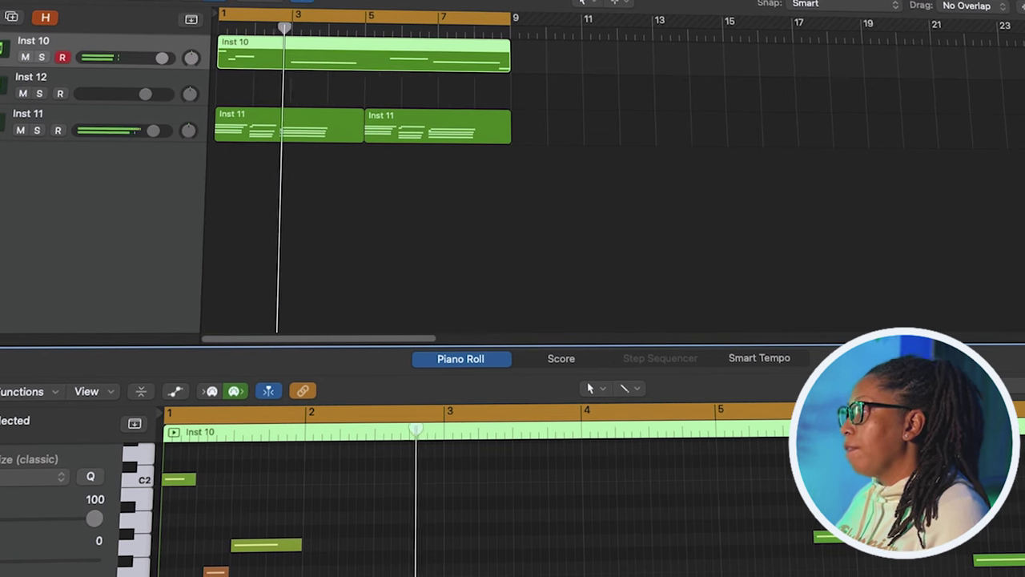
{"action": "key", "text": "space"}
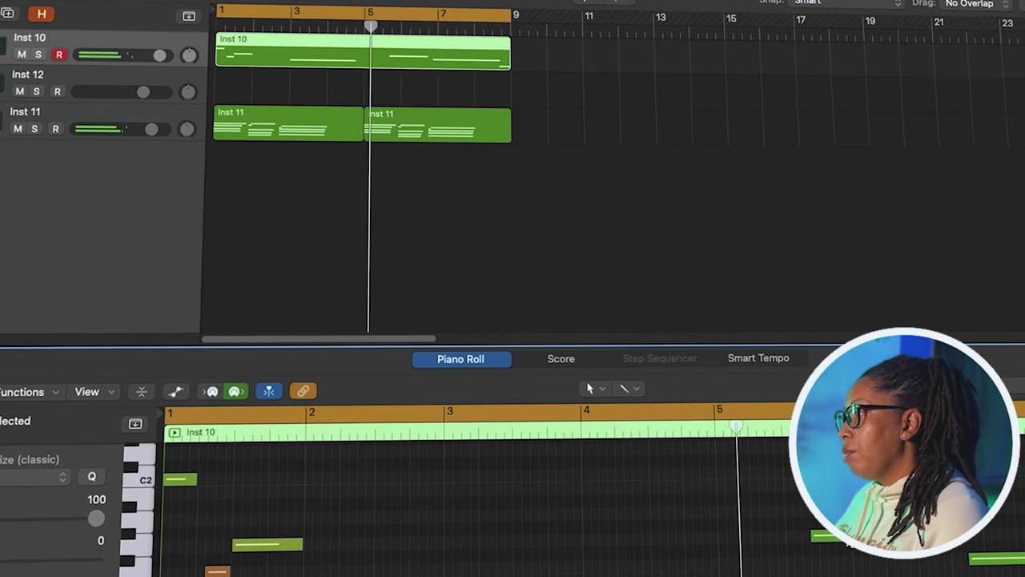
{"action": "left_click_drag", "start_coordinate": [843, 538], "coordinate": [748, 540]}
{"action": "double_click", "coordinate": [675, 435]}
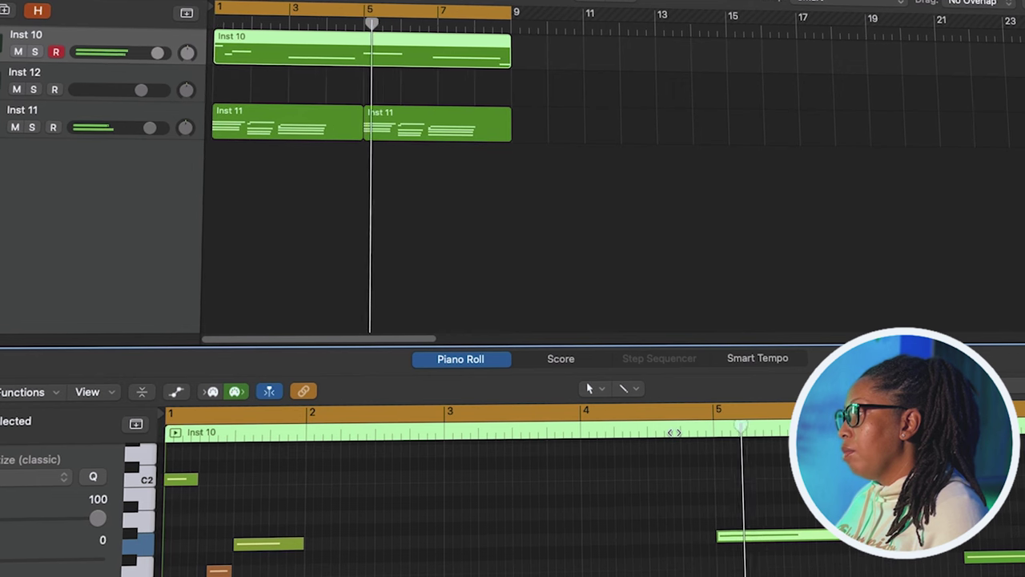
Bounce the Inst 10 region in place to an audio track named VOX.
{"action": "right_click", "coordinate": [324, 46]}
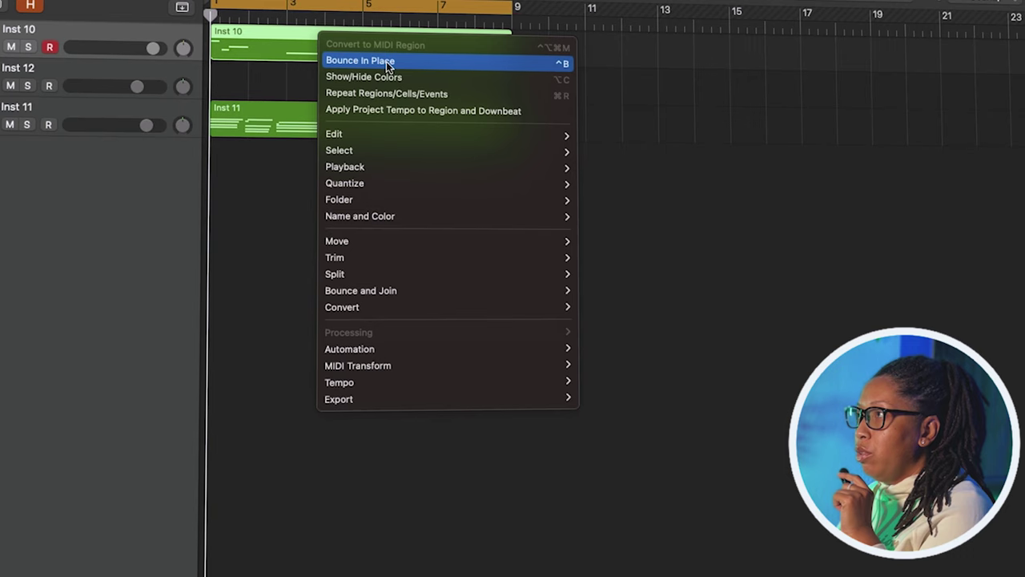
{"action": "left_click", "coordinate": [387, 60]}
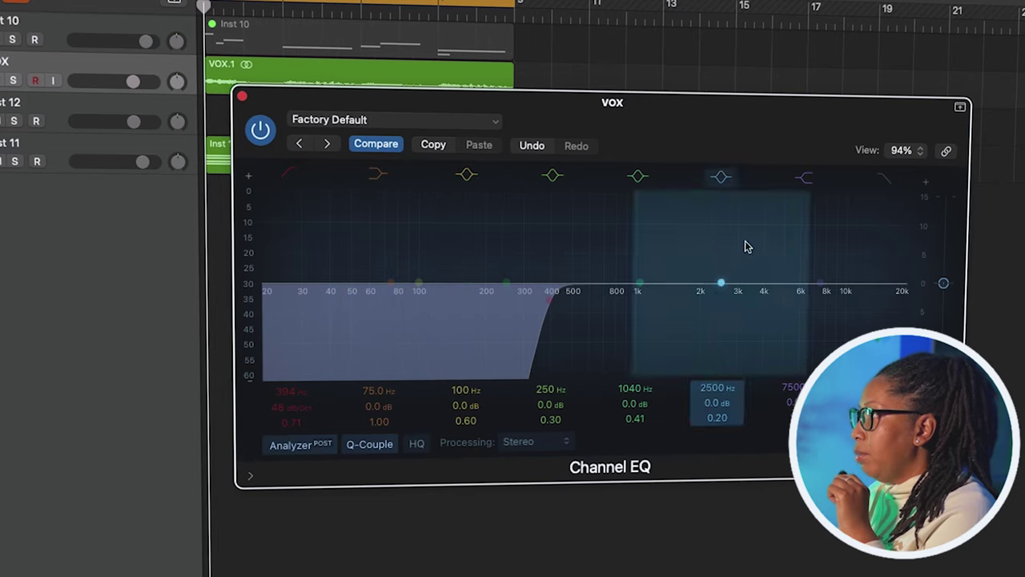
Lower the VOX Channel EQ high cut to just under 2 kHz and tweak the 1040 Hz band during playback.
{"action": "left_click_drag", "start_coordinate": [905, 299], "coordinate": [693, 301]}
{"action": "key", "text": "space"}
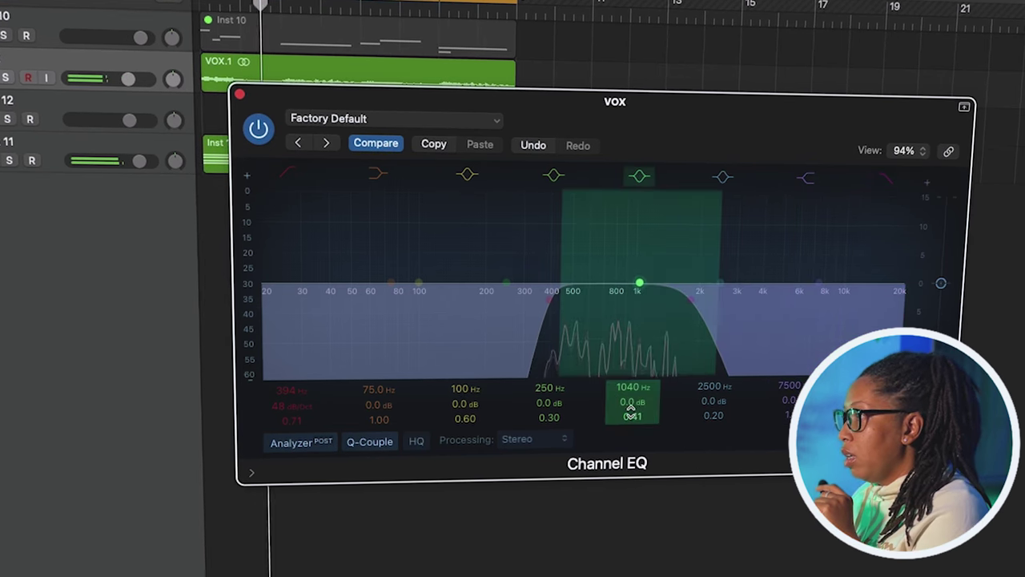
{"action": "left_click_drag", "start_coordinate": [629, 398], "coordinate": [629, 399]}
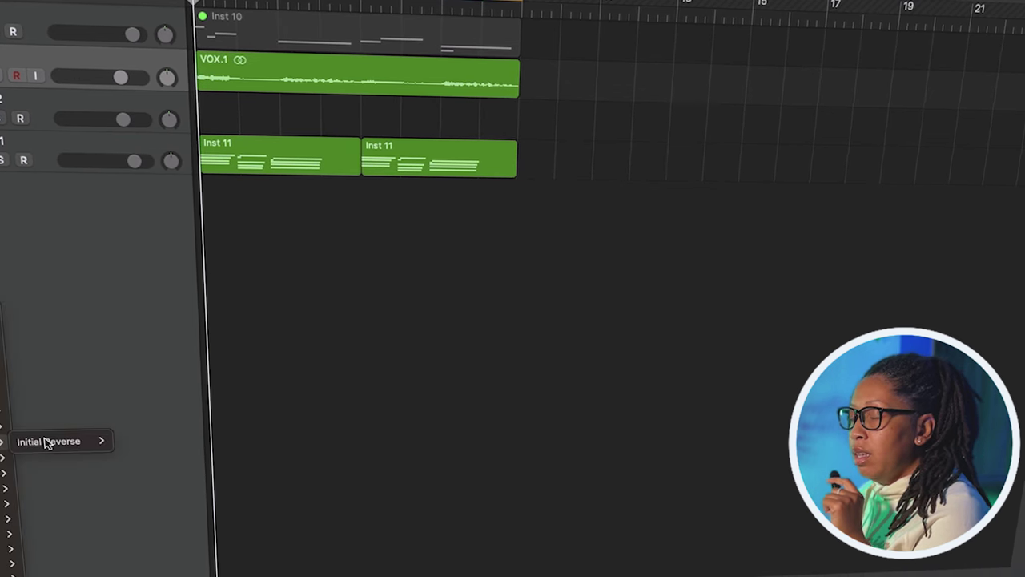
Insert the Initial Reverse effect on the VOX track and add the stereo HalfTime plug-in.
{"action": "left_click", "coordinate": [46, 445]}
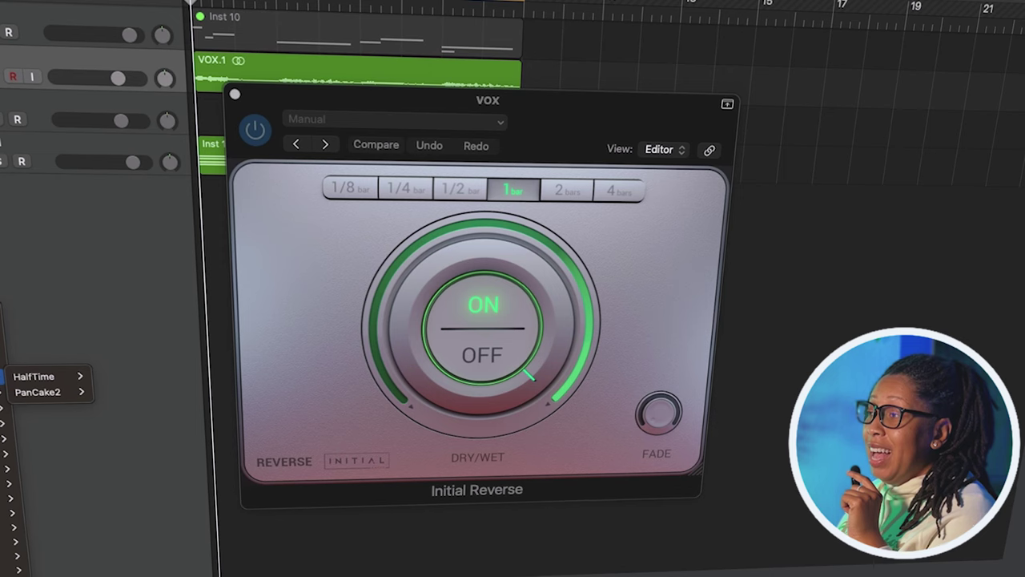
{"action": "mouse_move", "coordinate": [48, 379]}
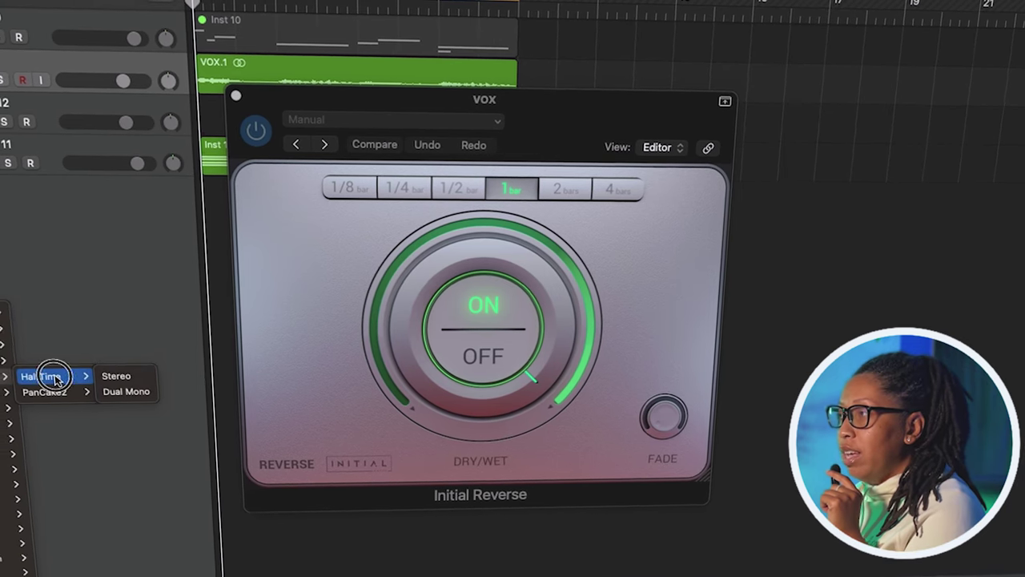
{"action": "left_click", "coordinate": [115, 376]}
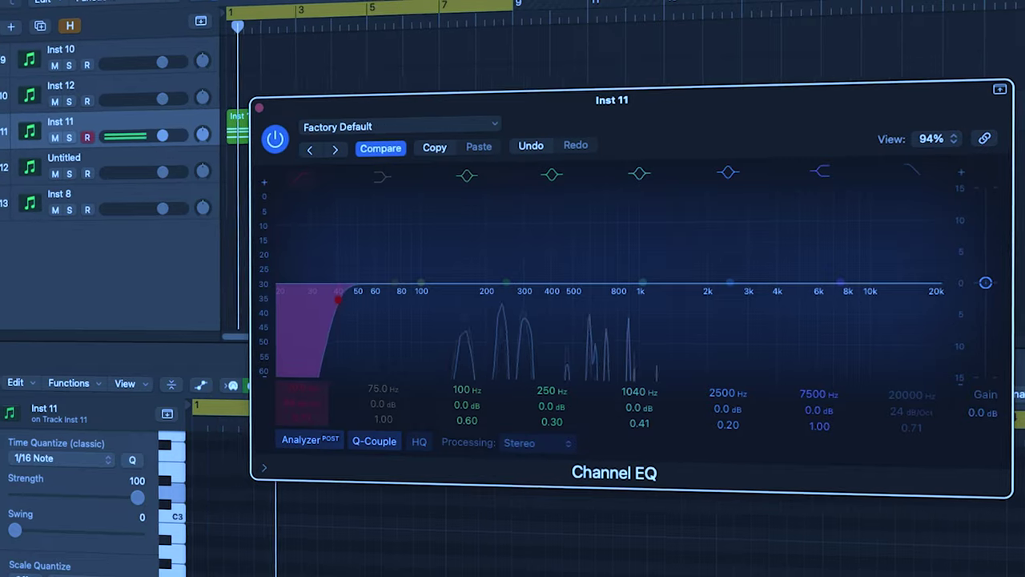
On the Inst 11 Channel EQ, dip about 210 Hz by 1.2 dB, adjust the low cut and try a 1040 Hz cut before flattening it.
{"action": "left_click_drag", "start_coordinate": [638, 409], "coordinate": [633, 425]}
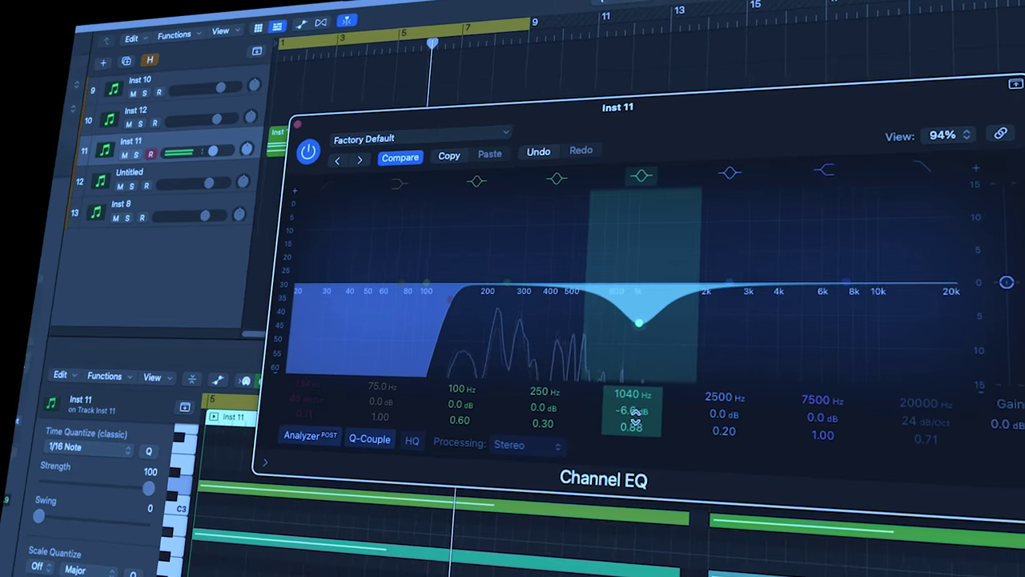
{"action": "left_click_drag", "start_coordinate": [425, 282], "coordinate": [489, 291]}
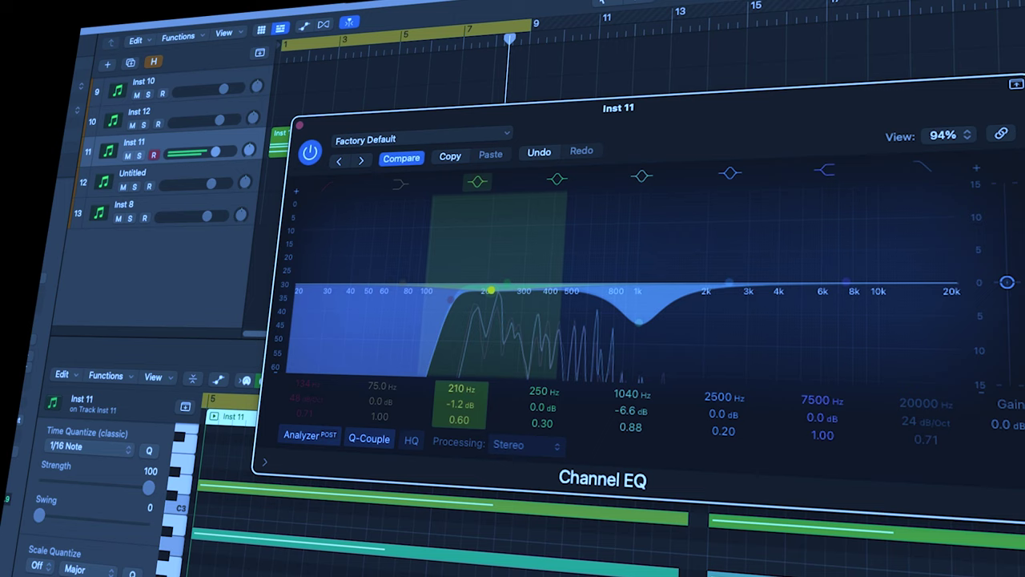
{"action": "left_click_drag", "start_coordinate": [318, 390], "coordinate": [318, 378]}
{"action": "left_click_drag", "start_coordinate": [639, 320], "coordinate": [641, 283]}
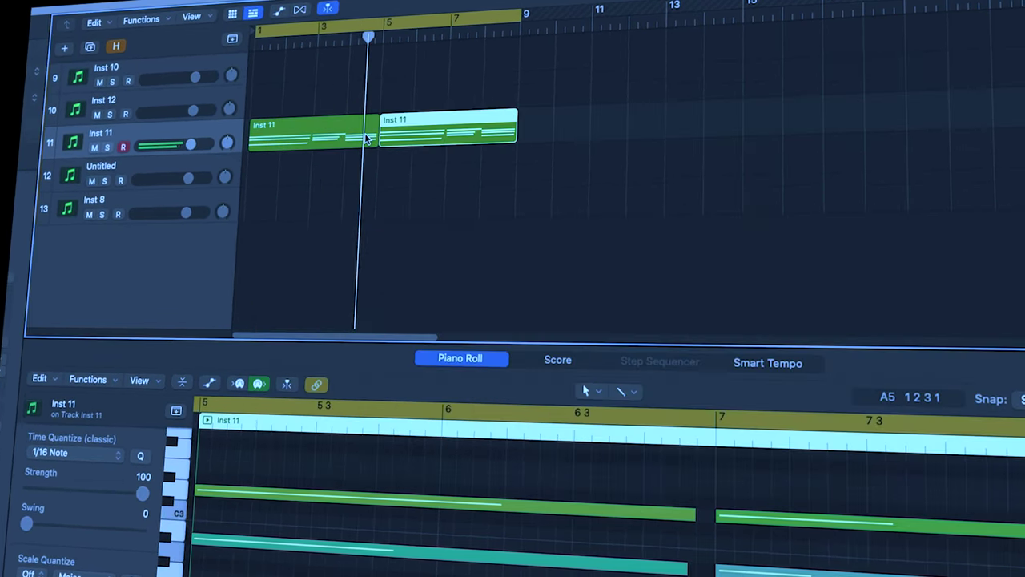
Set the Inst 11 PanCake LFO rate to 1.5 Bars (6/4) and the mix to 35% during playback, and close the plug-in.
{"action": "key", "text": "Return"}
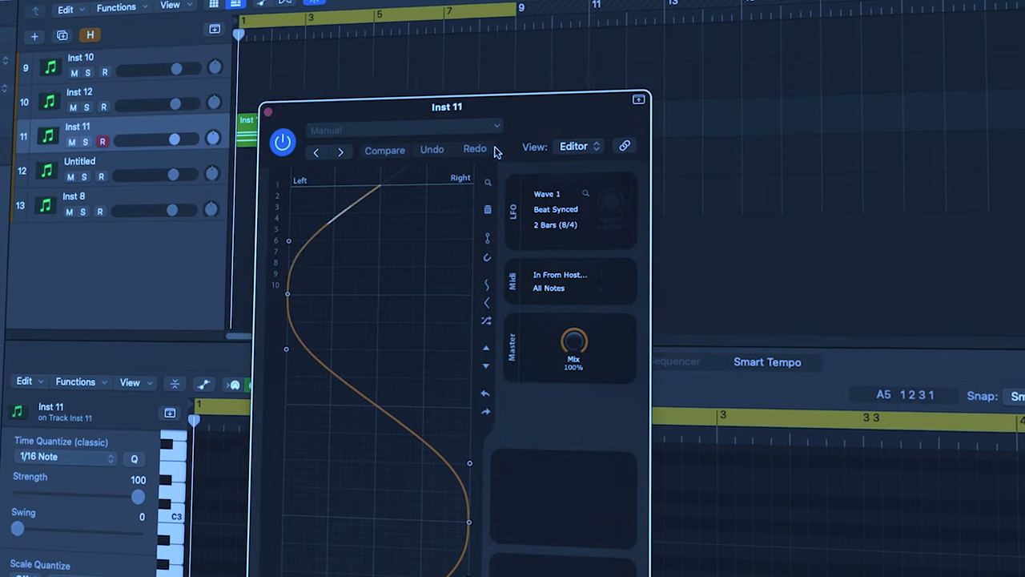
{"action": "key", "text": "space"}
{"action": "left_click", "coordinate": [556, 225]}
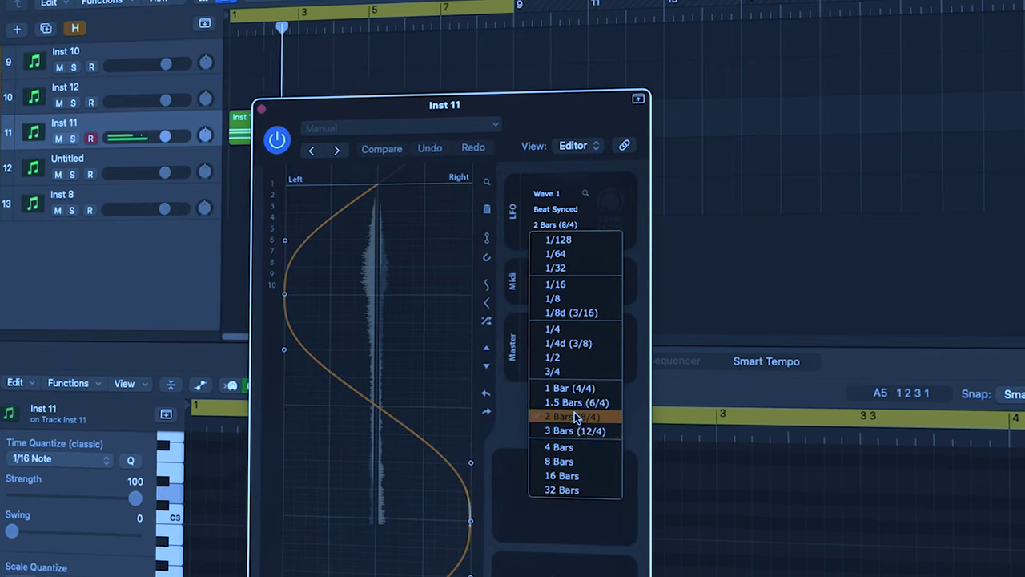
{"action": "left_click", "coordinate": [576, 403]}
{"action": "left_click_drag", "start_coordinate": [574, 341], "coordinate": [574, 388]}
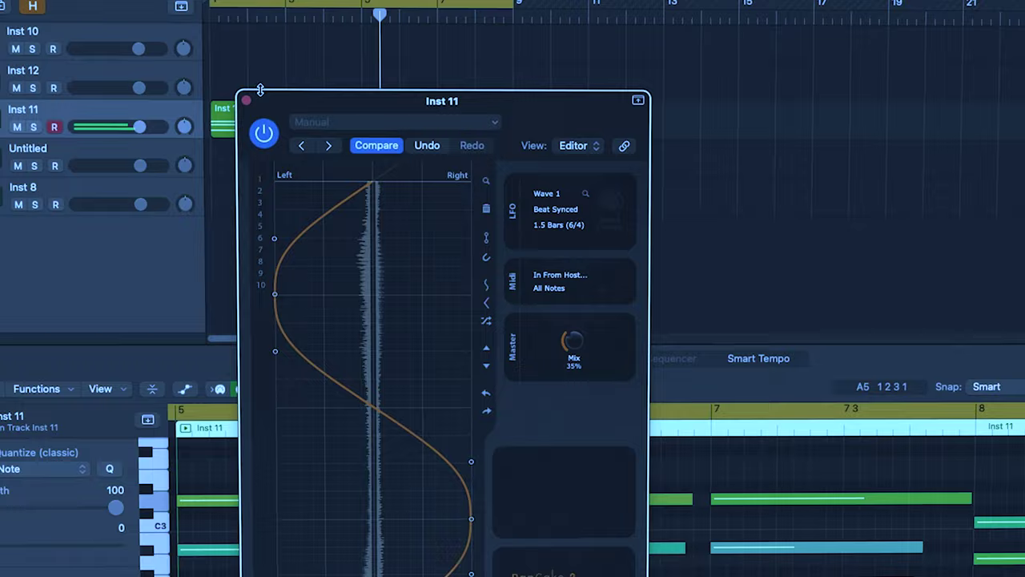
{"action": "left_click", "coordinate": [252, 104]}
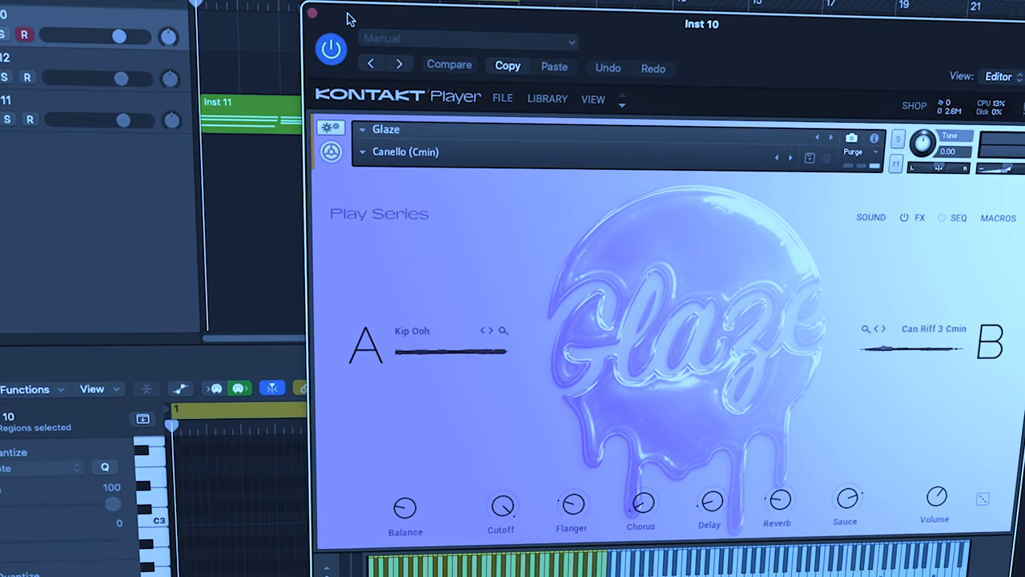
Play the track and look through the layer A sound choices of the Glaze Canello (Cmin) preset on Inst 10.
{"action": "key", "text": "space"}
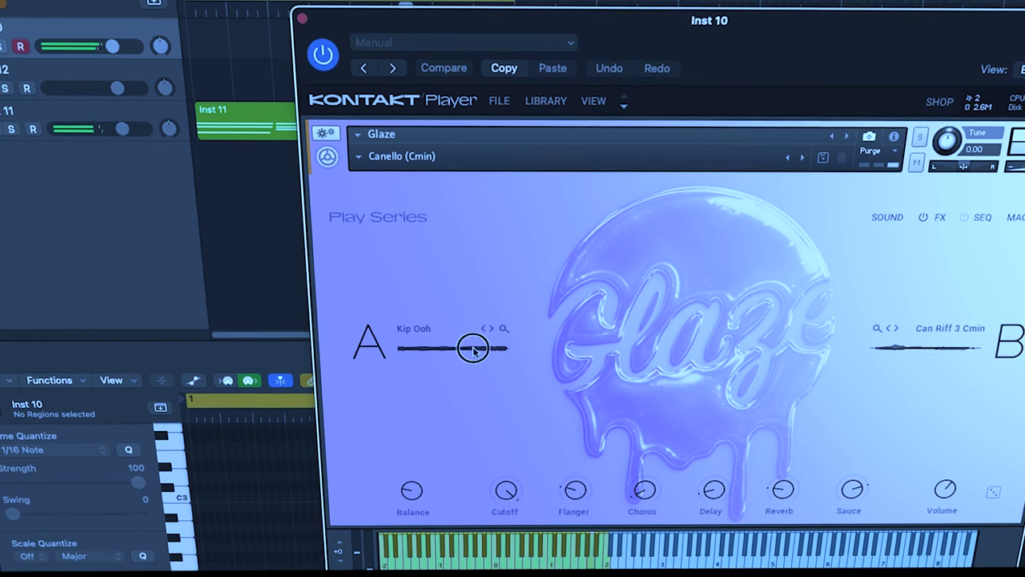
{"action": "left_click", "coordinate": [503, 329]}
{"action": "left_click", "coordinate": [855, 282]}
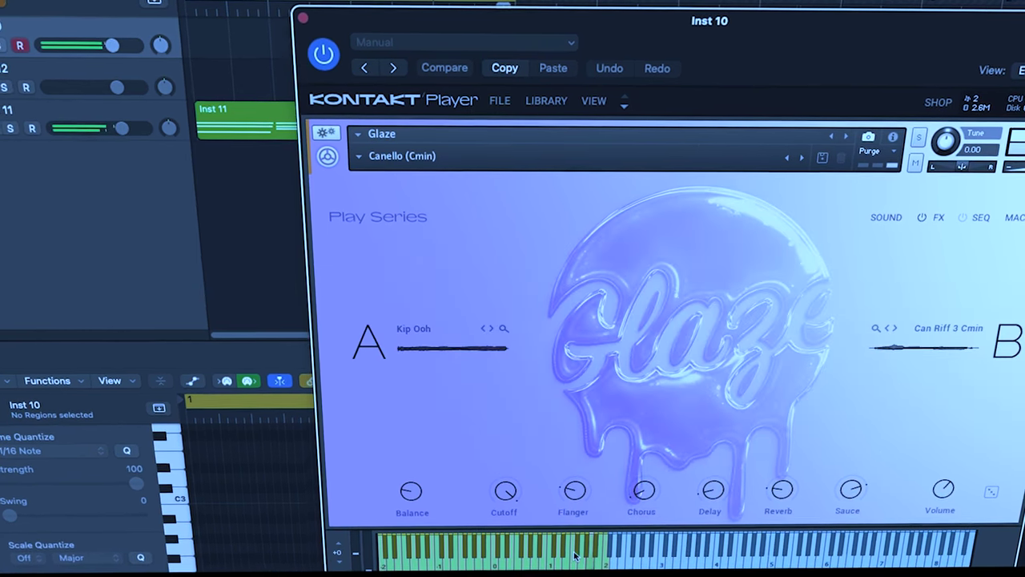